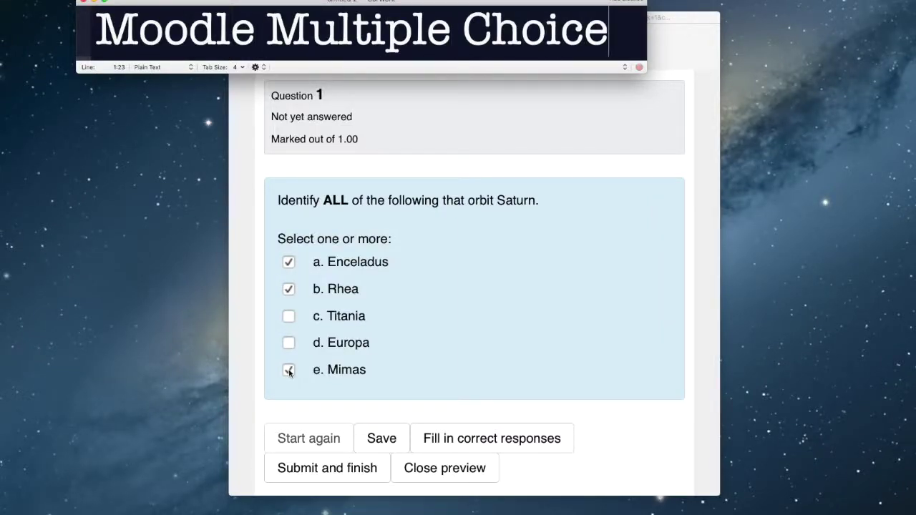
# - Submit and finish the Saturn moons question preview, and add "Correct Answers!" to the title text in the text editor
pyautogui.click(318, 462)
pyautogui.write('Correct Answers!')
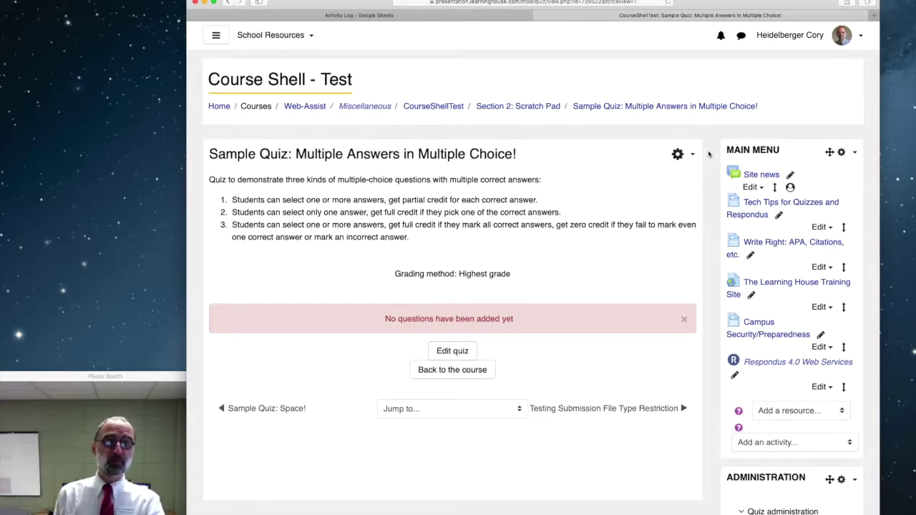
# - Open the sample quiz for editing and add a new question of the Multiple choice type
pyautogui.click(452, 352)
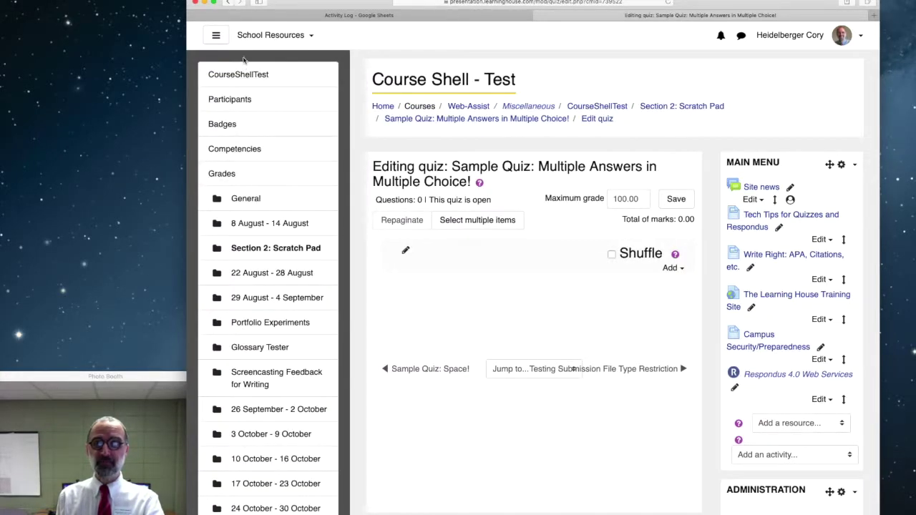
pyautogui.click(215, 35)
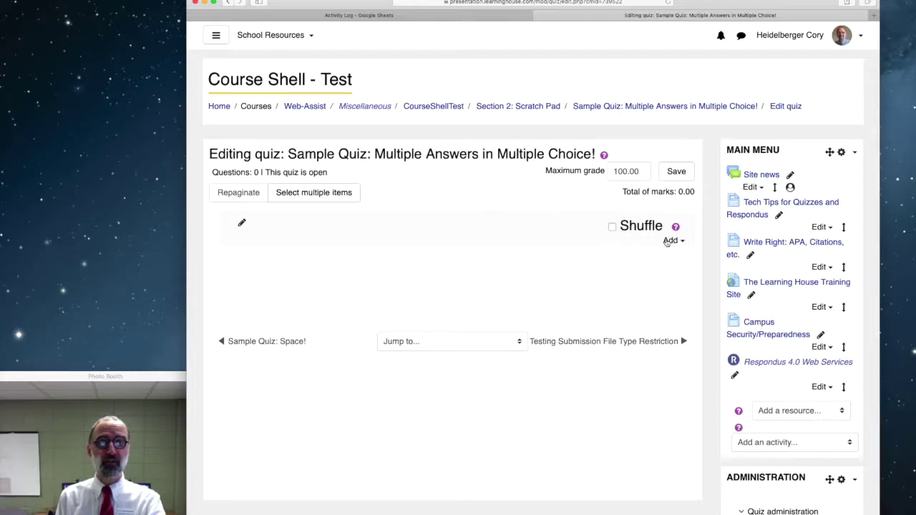
pyautogui.click(670, 241)
pyautogui.click(641, 264)
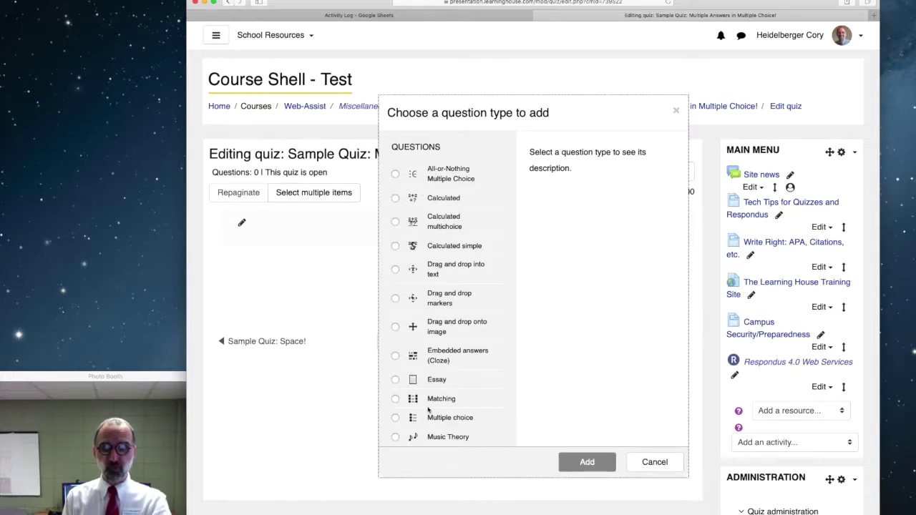
pyautogui.click(396, 419)
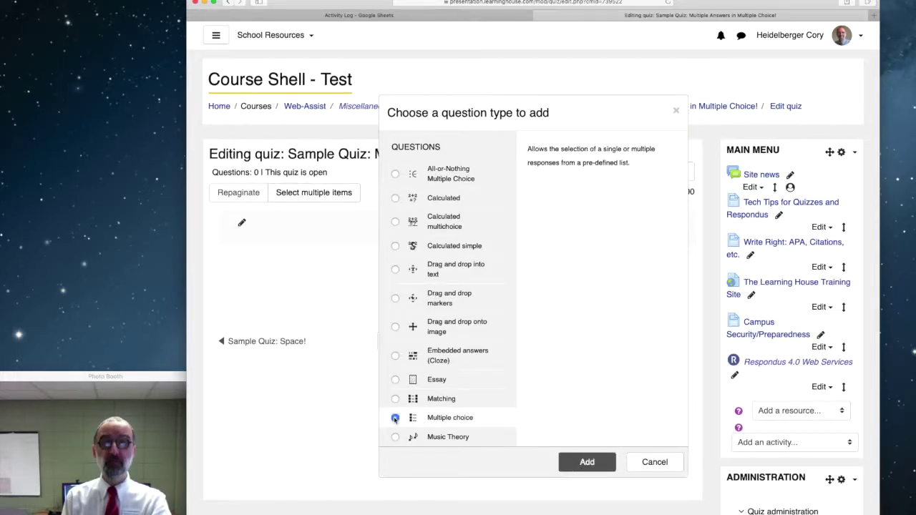
pyautogui.click(576, 463)
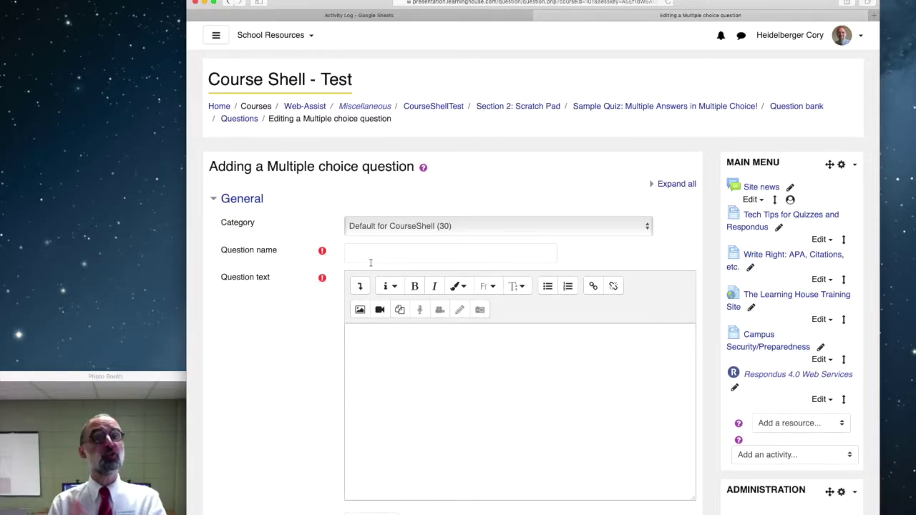
# - Name the question "Moons of Jupiter" and enter the question text "Which of the following orbit Jupiter?"
pyautogui.click(372, 256)
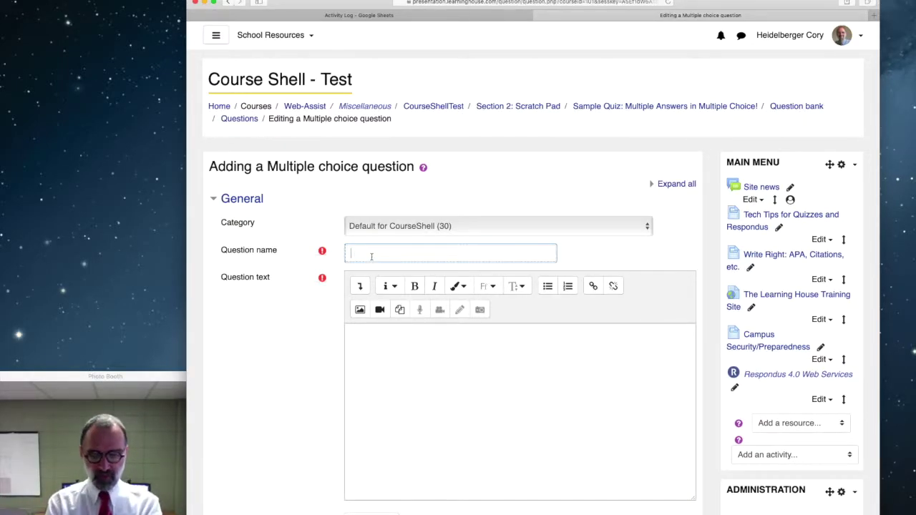
pyautogui.write('Moons ')
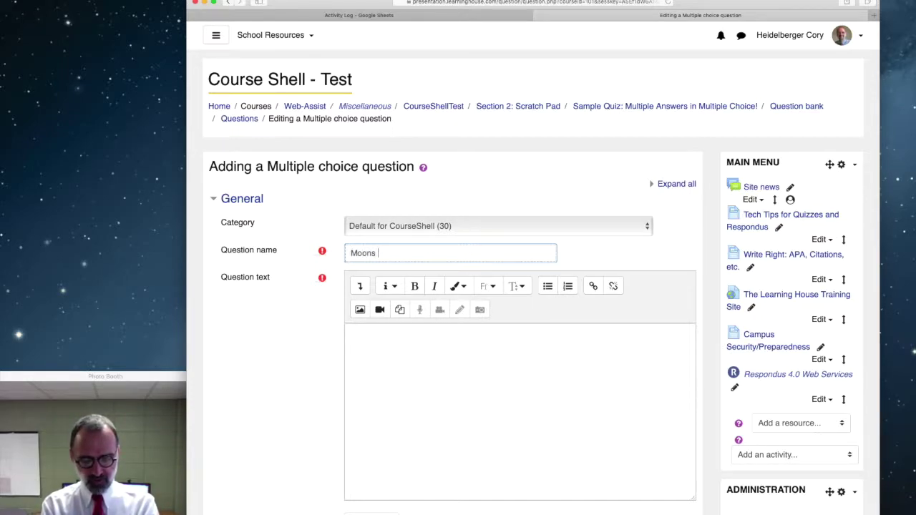
pyautogui.write('of Jupiter')
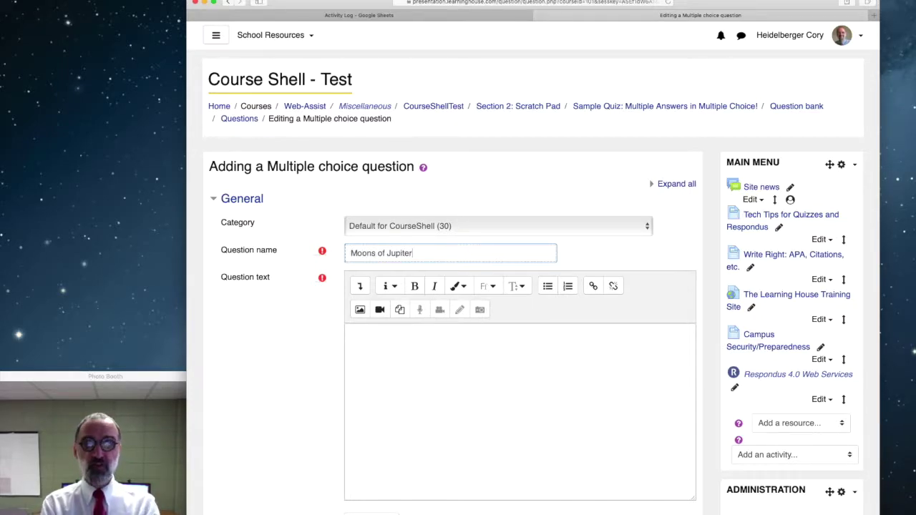
pyautogui.click(393, 379)
pyautogui.write('Whic')
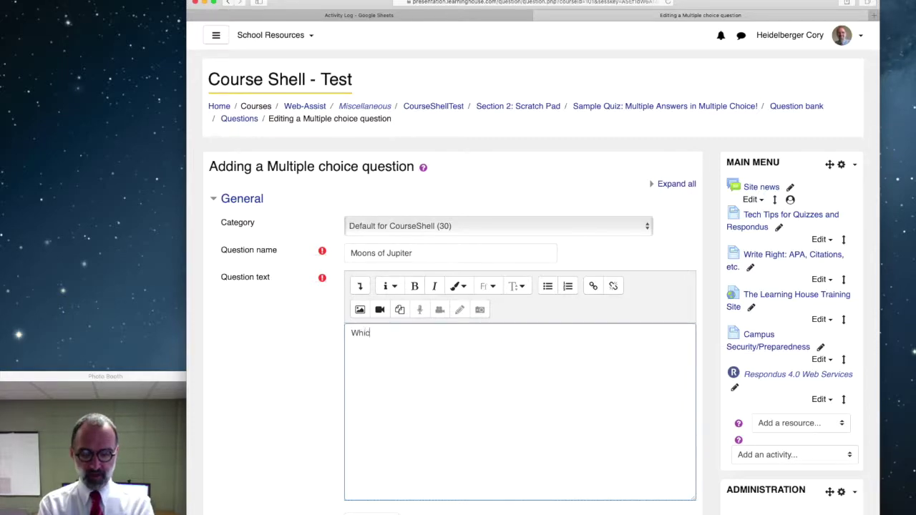
pyautogui.write('h of the following or')
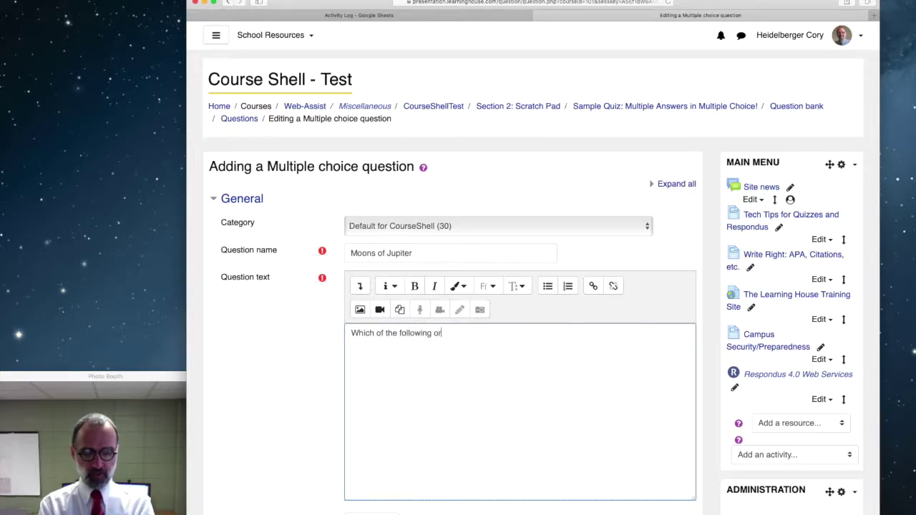
pyautogui.write('bit Jupiter?')
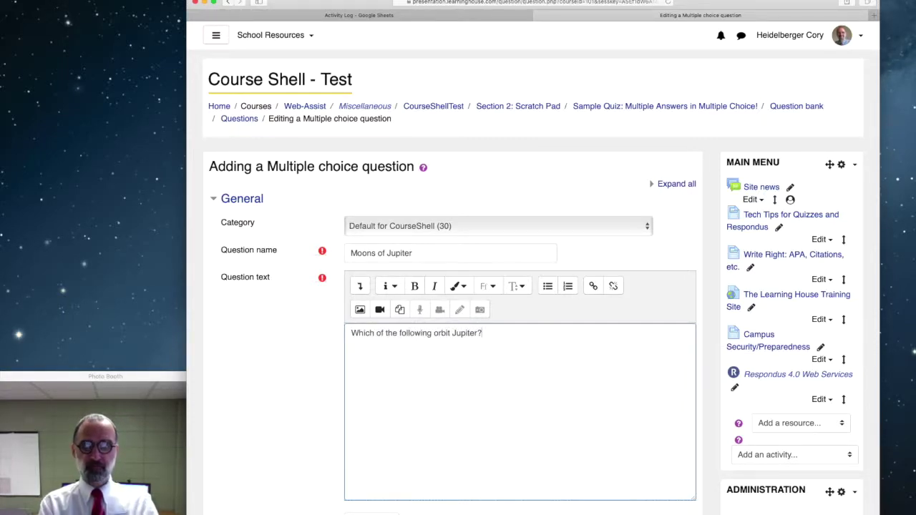
# - Set the question's answer mode to "Multiple answers allowed"
pyautogui.scroll(-5, 279, 462)
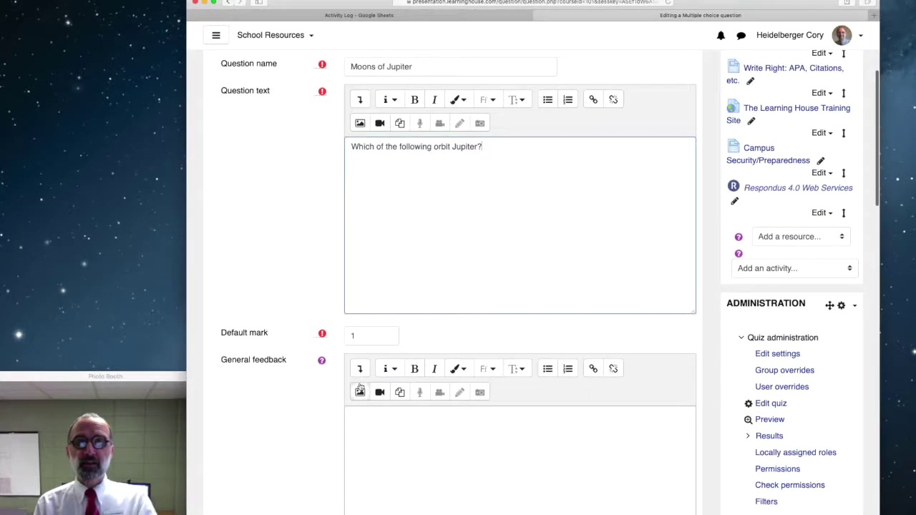
pyautogui.scroll(2, 438, 187)
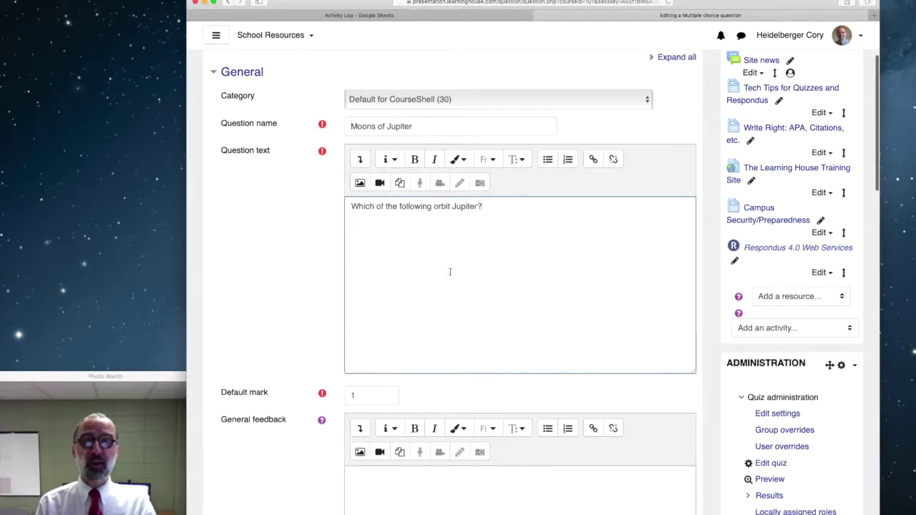
pyautogui.scroll(-8, 315, 365)
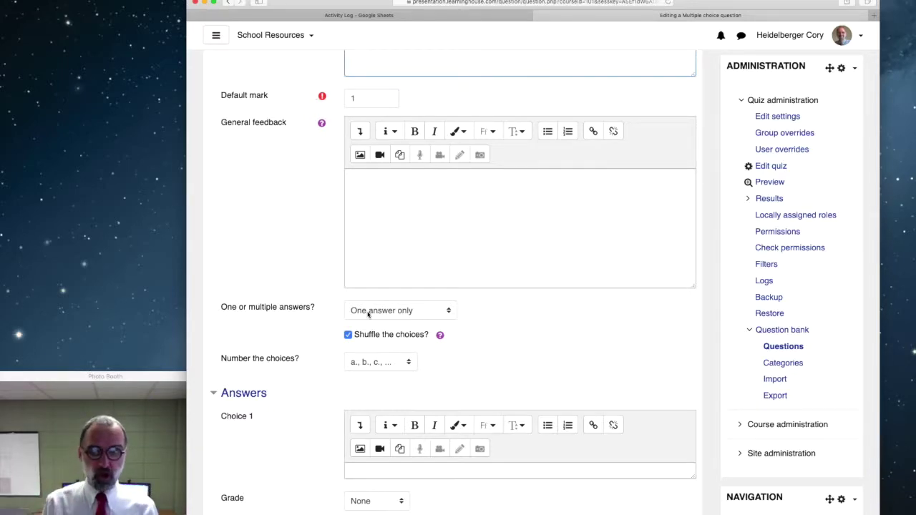
pyautogui.click(368, 312)
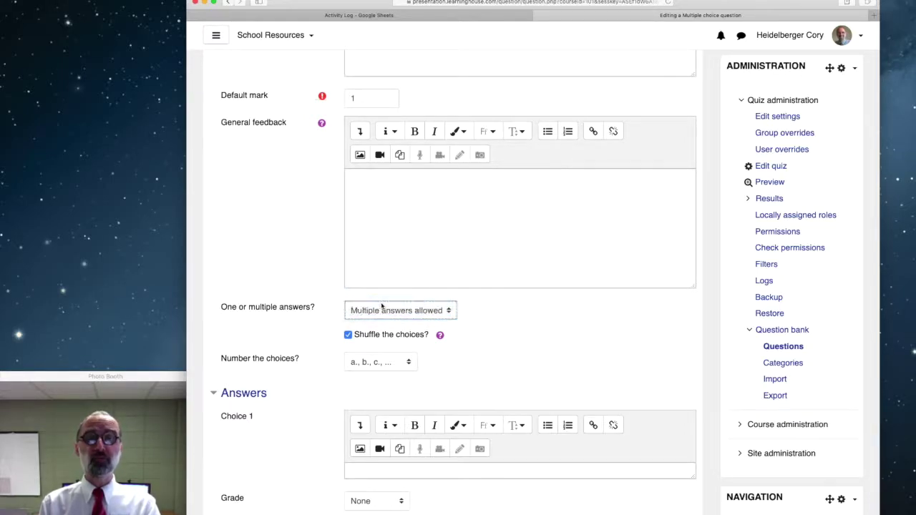
pyautogui.click(381, 302)
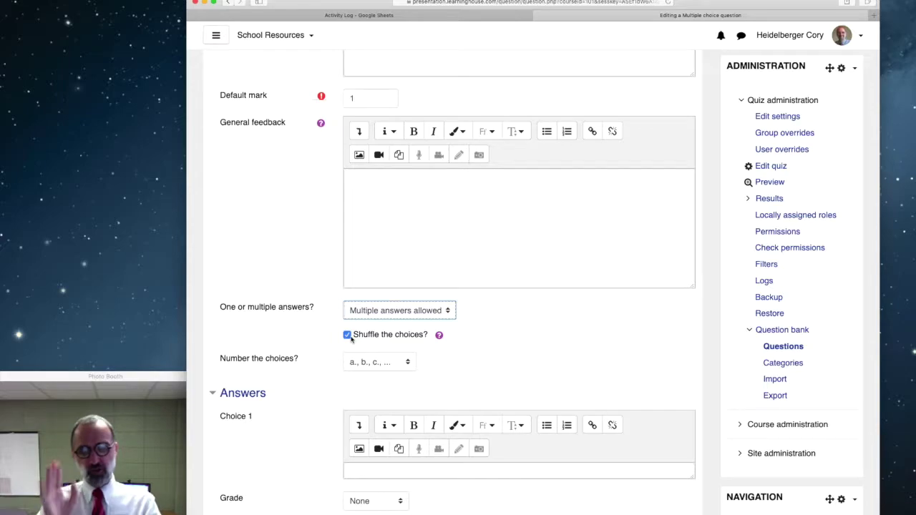
# - Enter "Io" as Choice 1 and set its grade to 100%
pyautogui.scroll(-5, 370, 392)
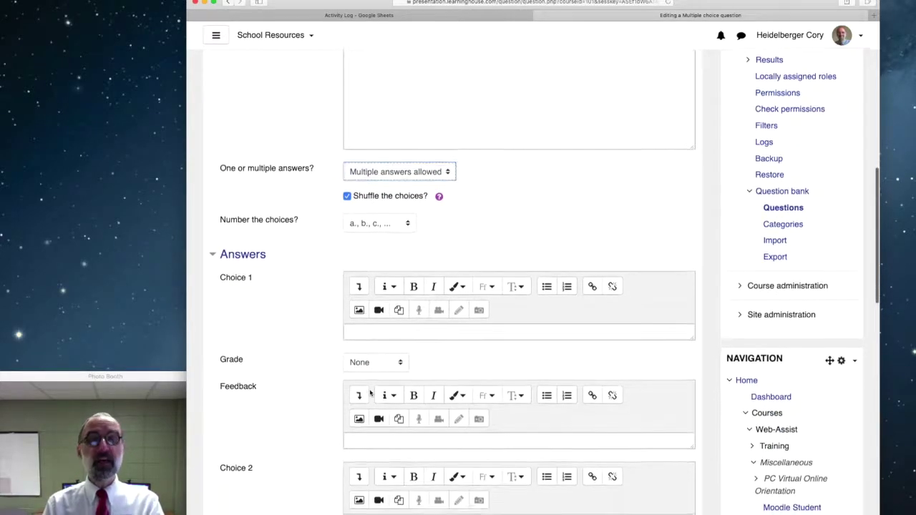
pyautogui.click(364, 229)
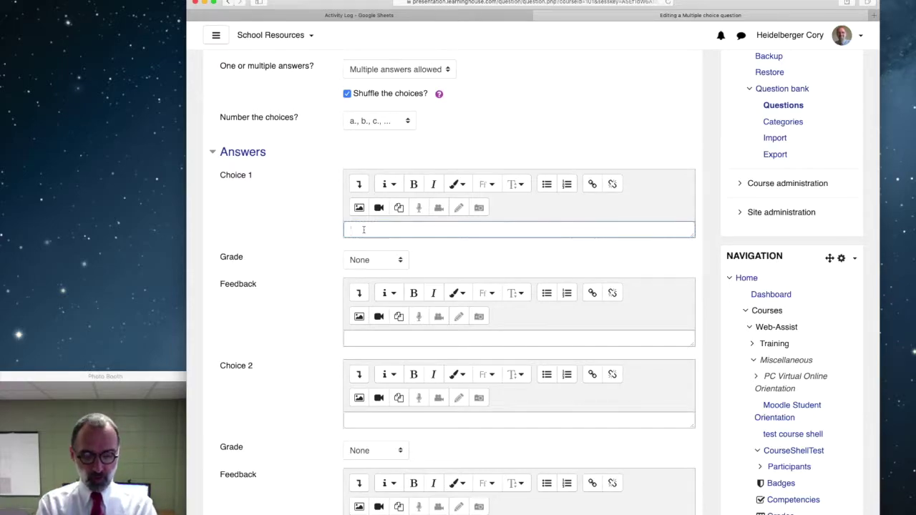
pyautogui.write('lo')
pyautogui.press('Tab')
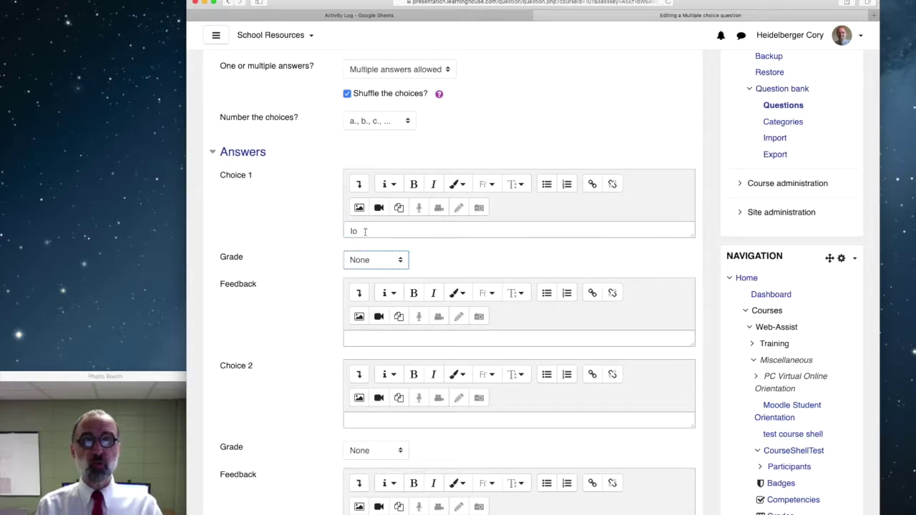
pyautogui.click(370, 262)
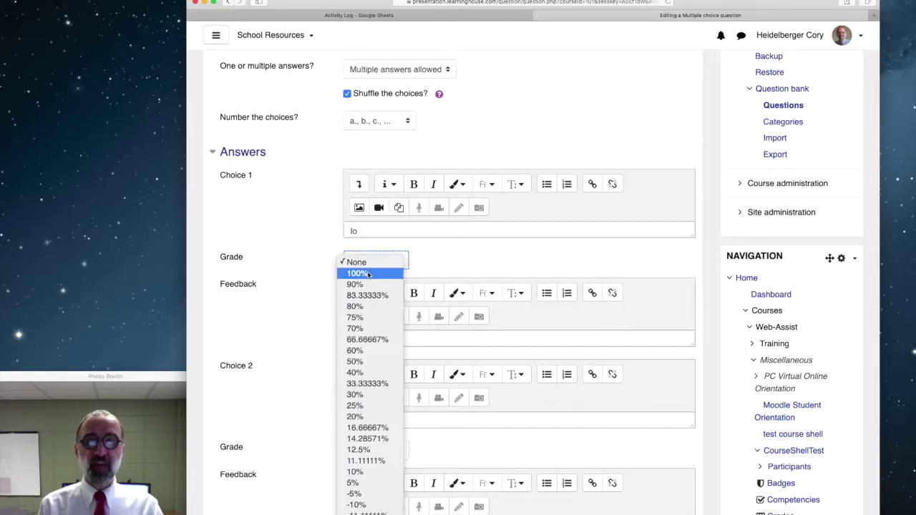
pyautogui.click(368, 273)
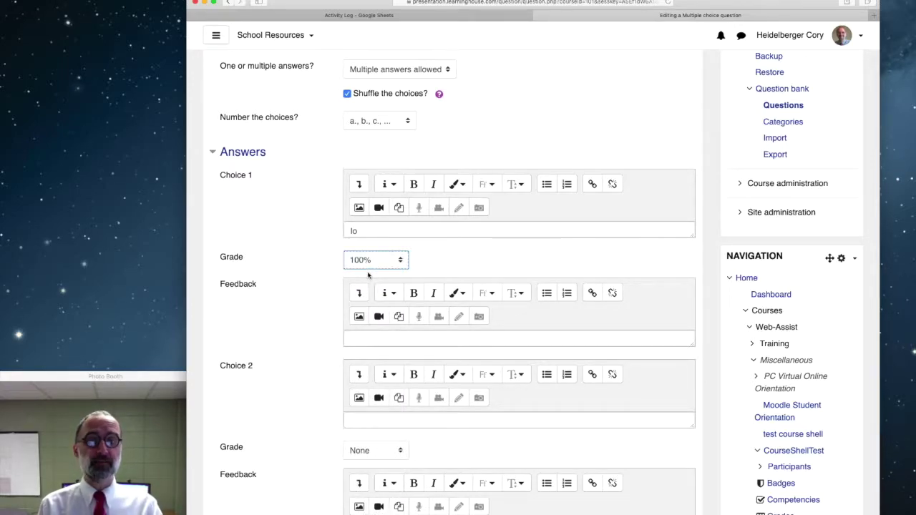
# - Enter "Titan" as Choice 2 with its grade set to None
pyautogui.click(365, 421)
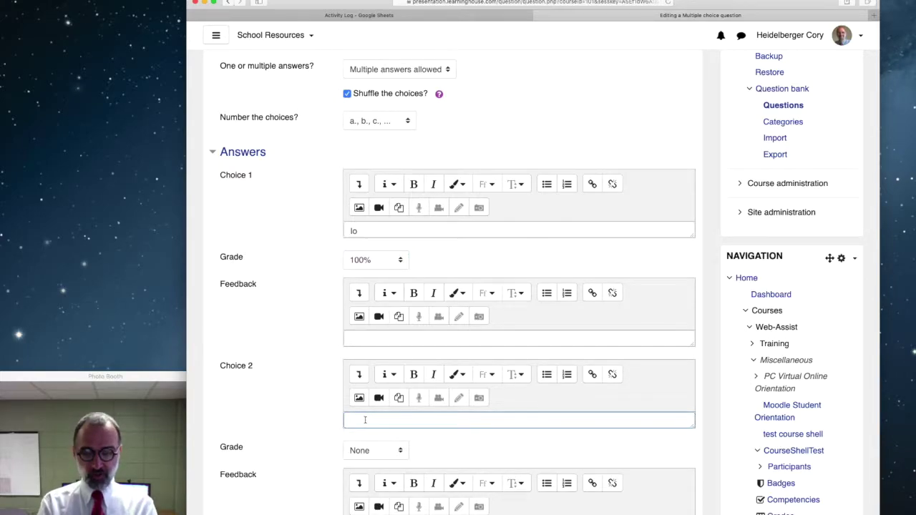
pyautogui.write('Titan')
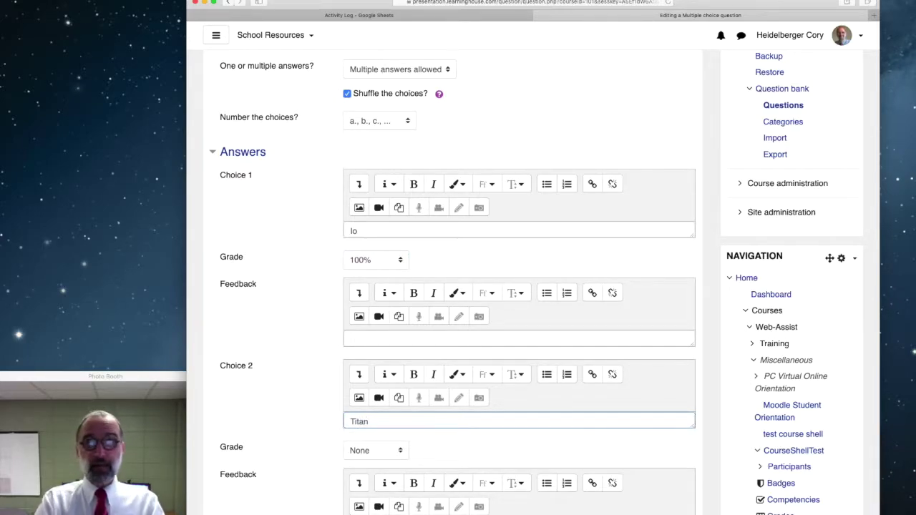
pyautogui.click(370, 452)
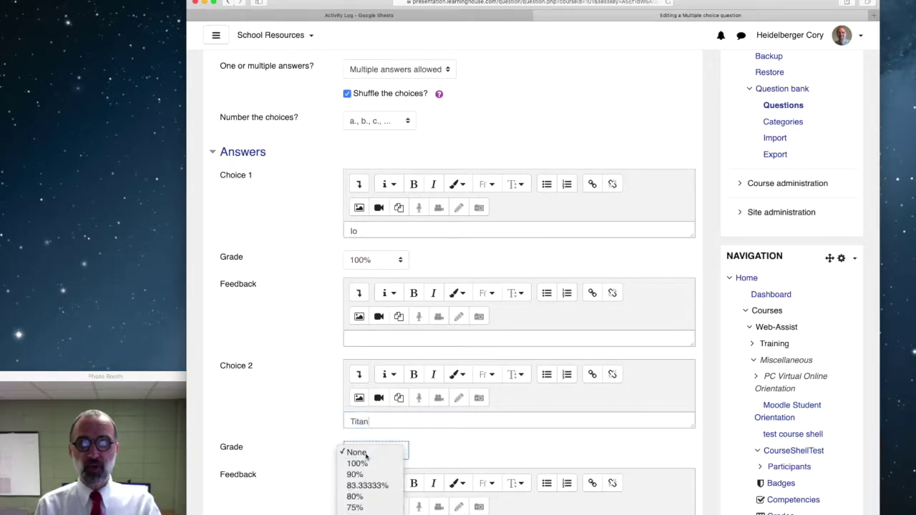
pyautogui.click(367, 453)
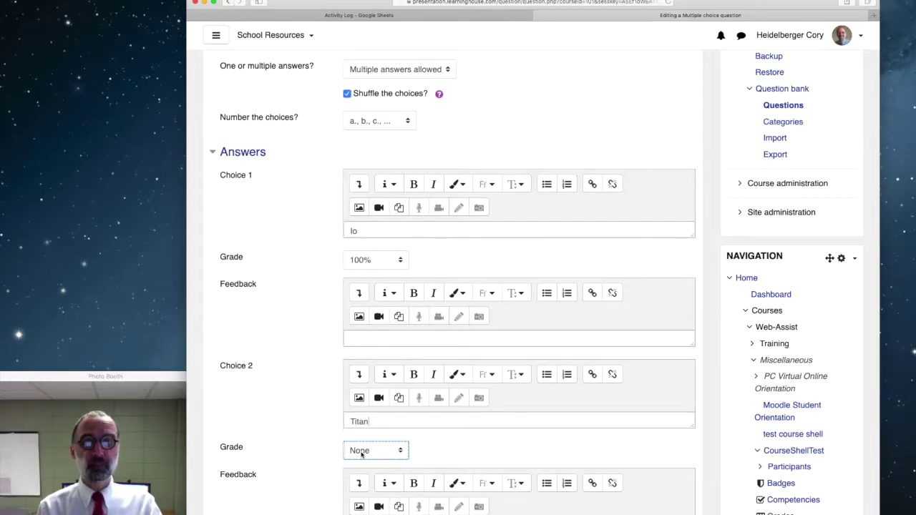
# - Enter "Callisto" as the answer text of Choice 3
pyautogui.scroll(-4, 362, 453)
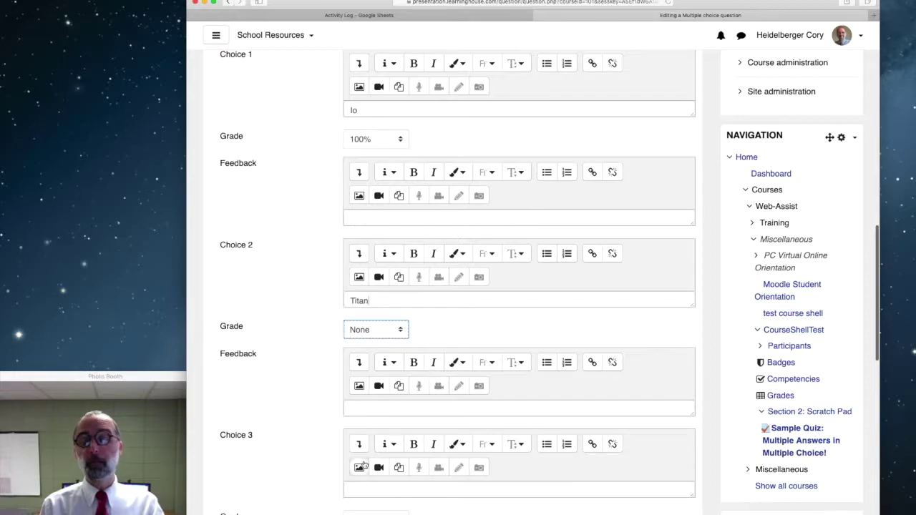
pyautogui.scroll(-2, 363, 466)
pyautogui.click(362, 427)
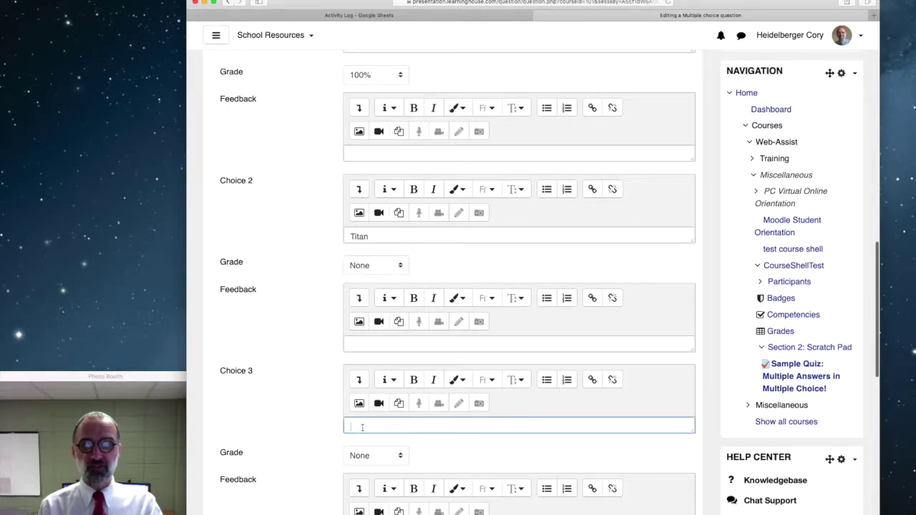
pyautogui.write('Callisto')
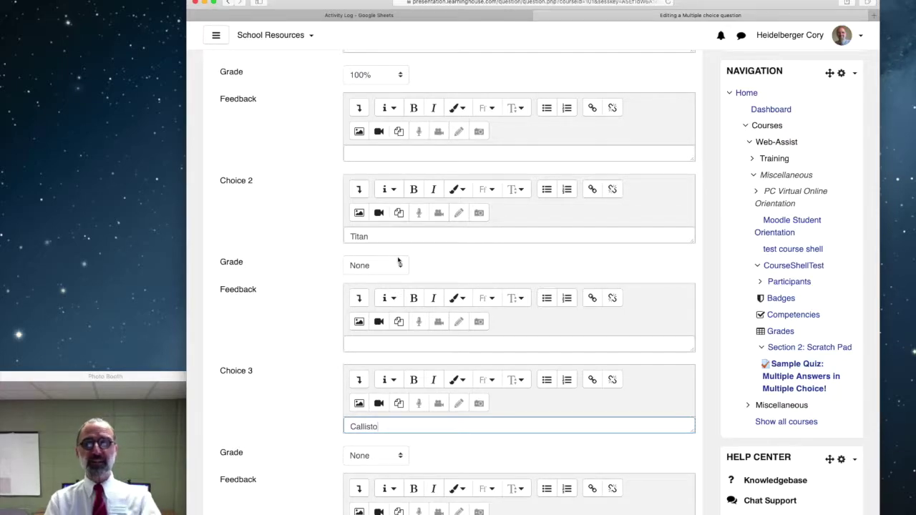
# - Set the grades of Choice 1 (Io) and Choice 3 (Callisto) to 33.33333% each
pyautogui.click(374, 76)
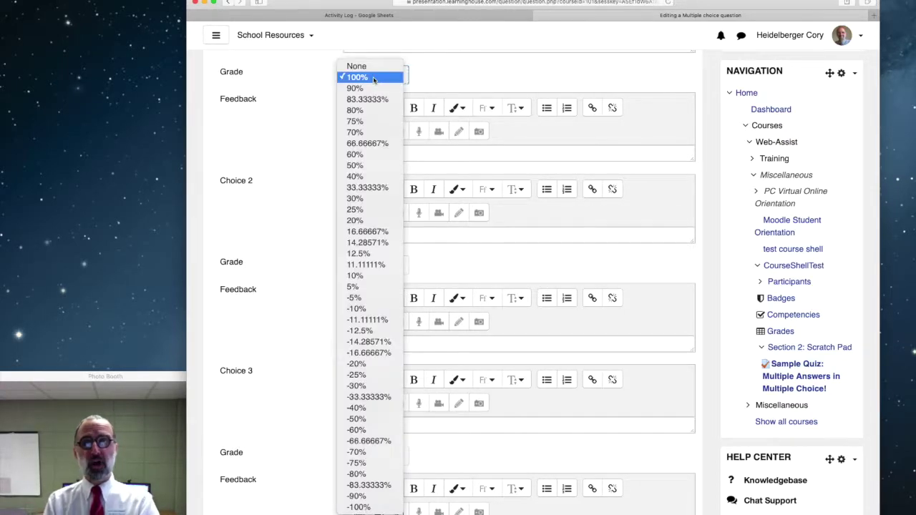
pyautogui.click(374, 189)
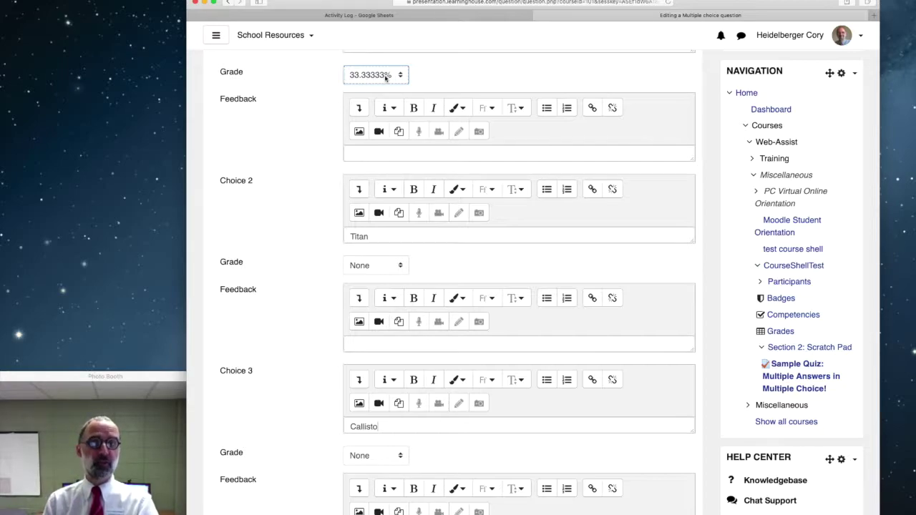
pyautogui.click(376, 457)
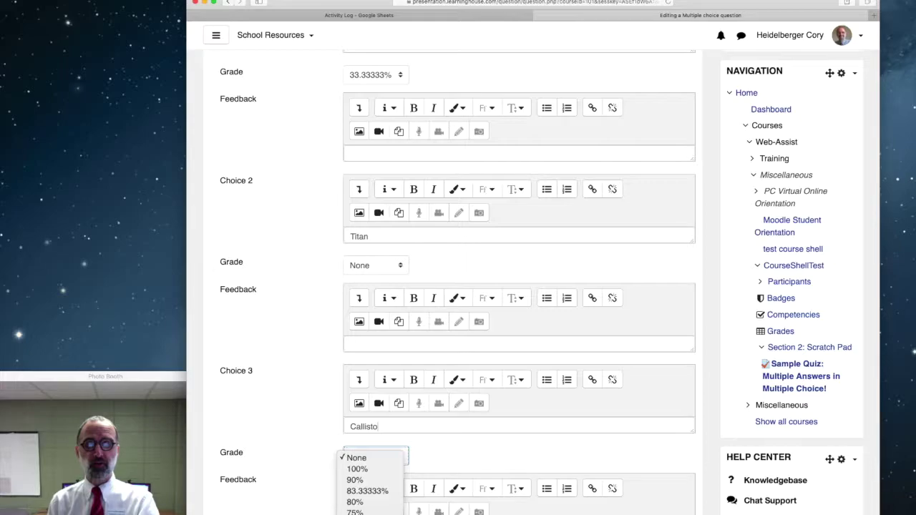
pyautogui.click(367, 513)
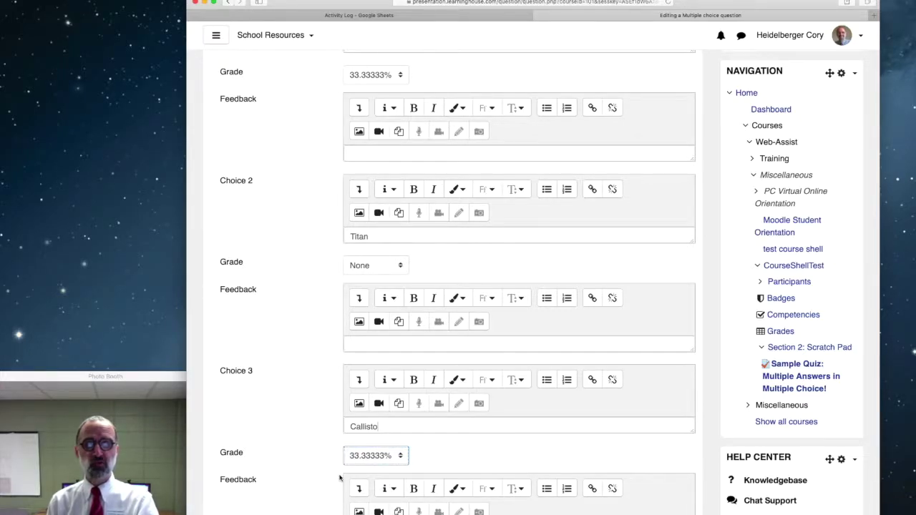
# - Enter "Ganymede" as Choice 4 and set its grade to 33.33333%
pyautogui.scroll(-7, 340, 478)
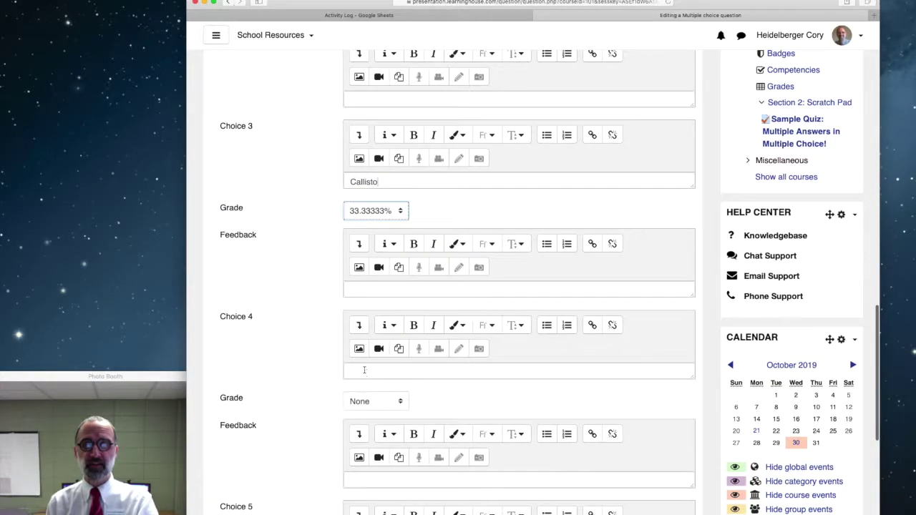
pyautogui.click(364, 370)
pyautogui.write('Ganymede')
pyautogui.click(379, 406)
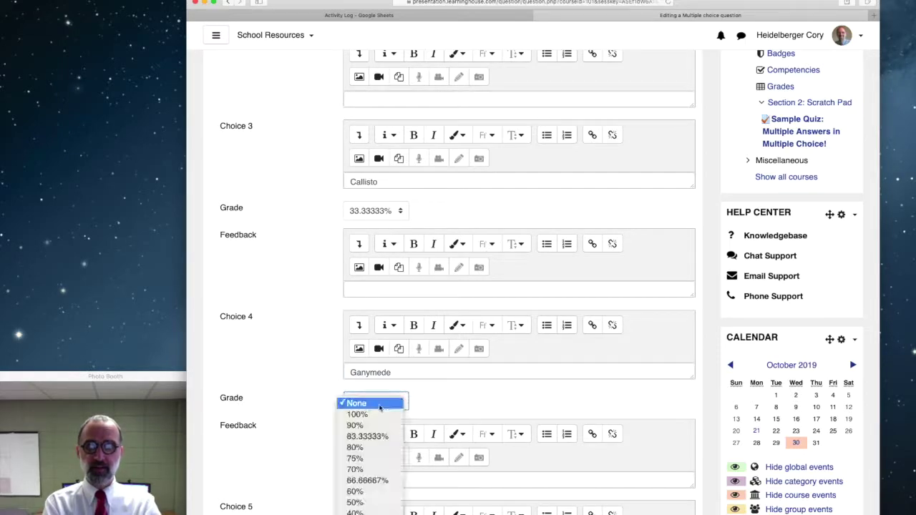
pyautogui.scroll(-5, 362, 426)
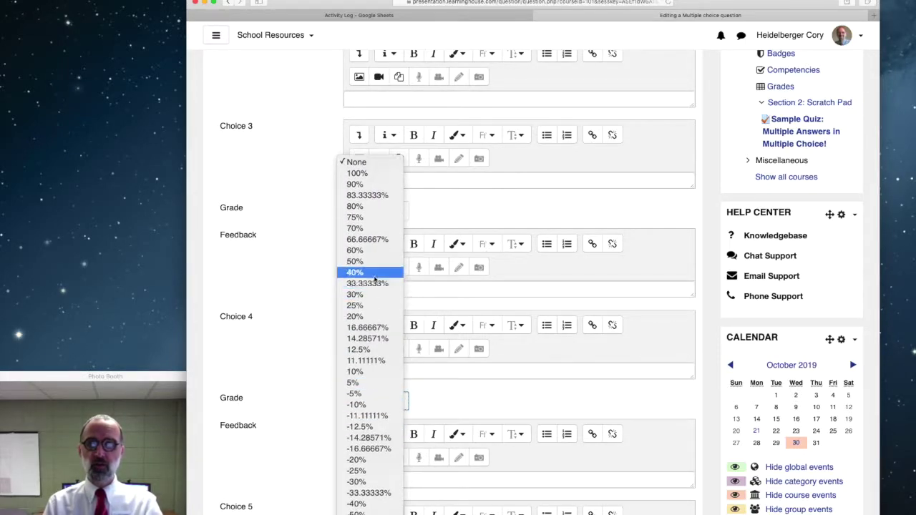
pyautogui.click(367, 285)
# - Enter "Triton" as Choice 5 with its grade set to None
pyautogui.scroll(-5, 307, 417)
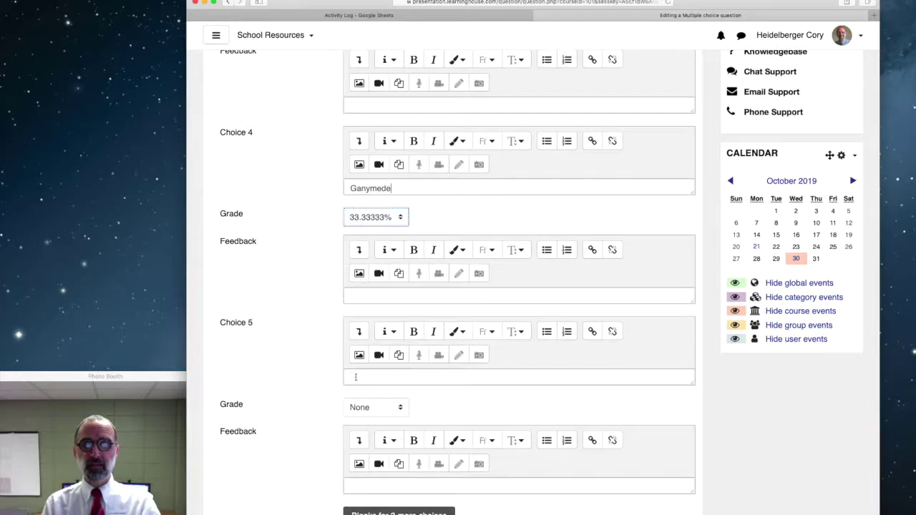
pyautogui.click(356, 378)
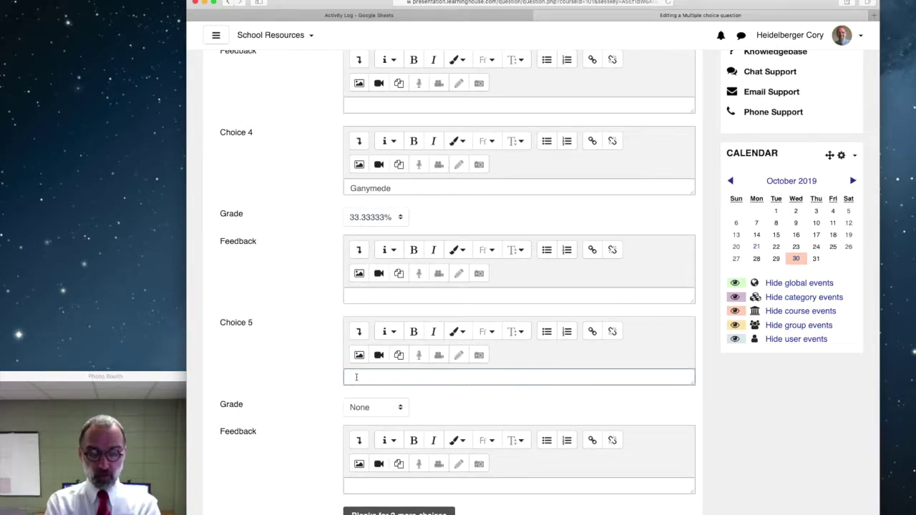
pyautogui.write('Tritopn')
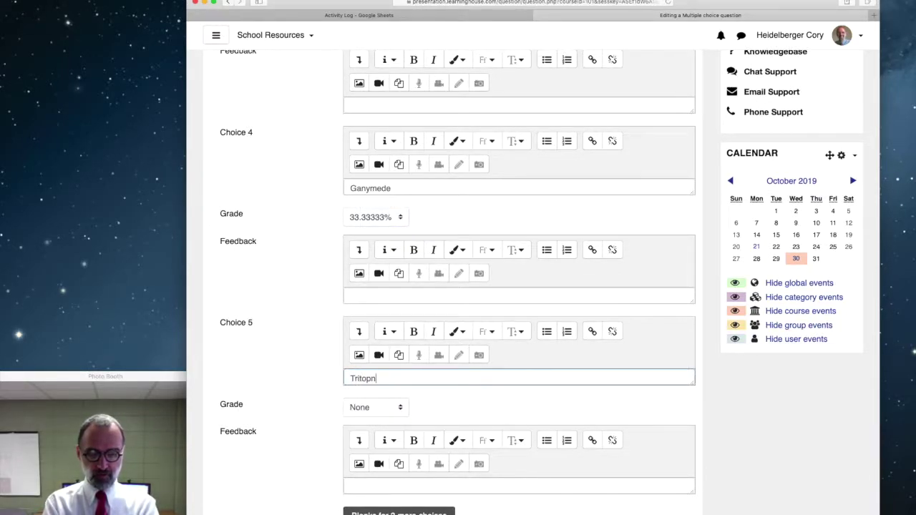
pyautogui.press('BackSpace')
pyautogui.press('BackSpace')
pyautogui.write('n')
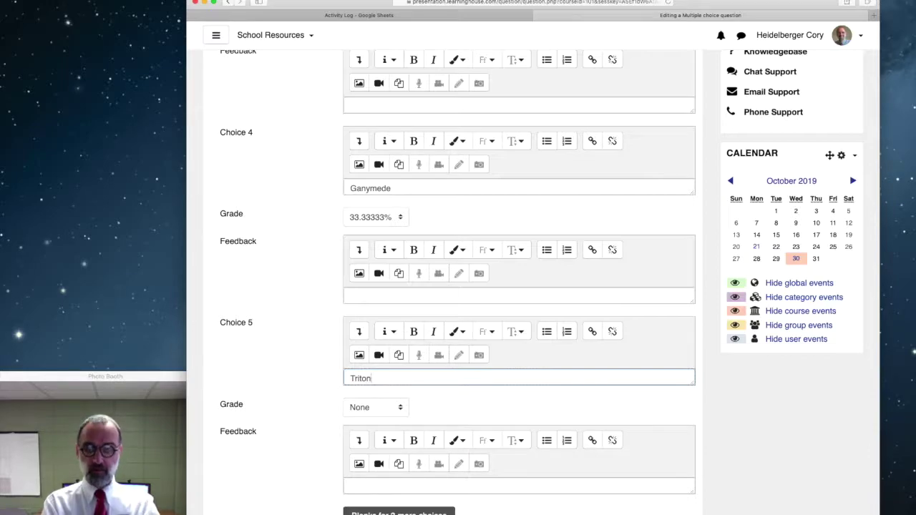
pyautogui.click(365, 408)
pyautogui.click(337, 488)
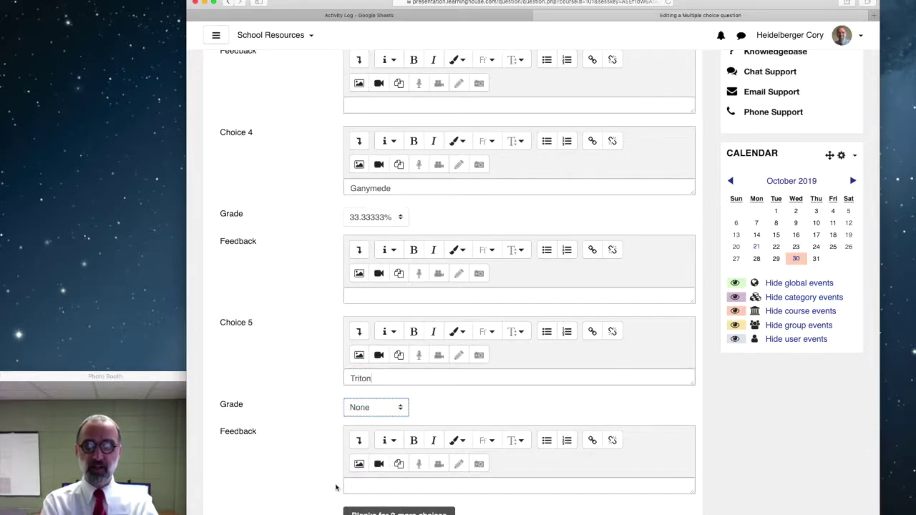
# - Add blanks for three more answer choices to the question
pyautogui.scroll(-1, 336, 487)
pyautogui.scroll(-2, 336, 487)
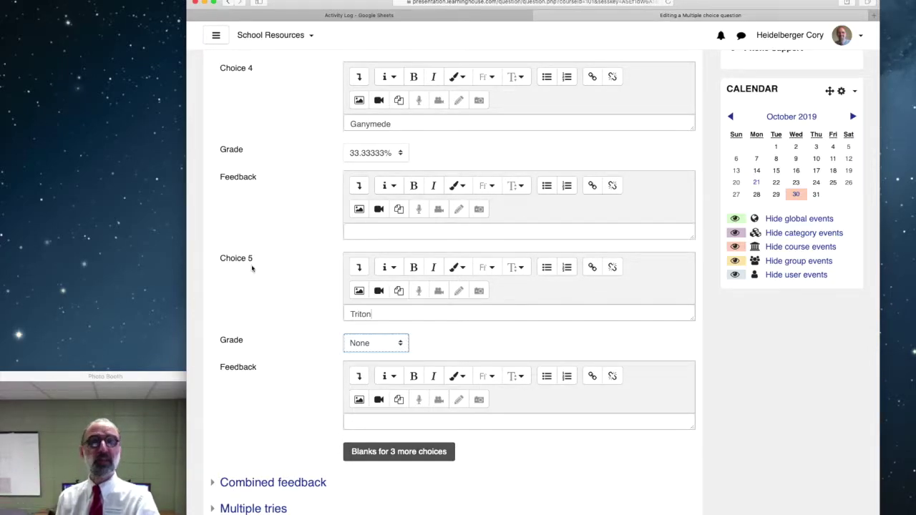
pyautogui.click(379, 459)
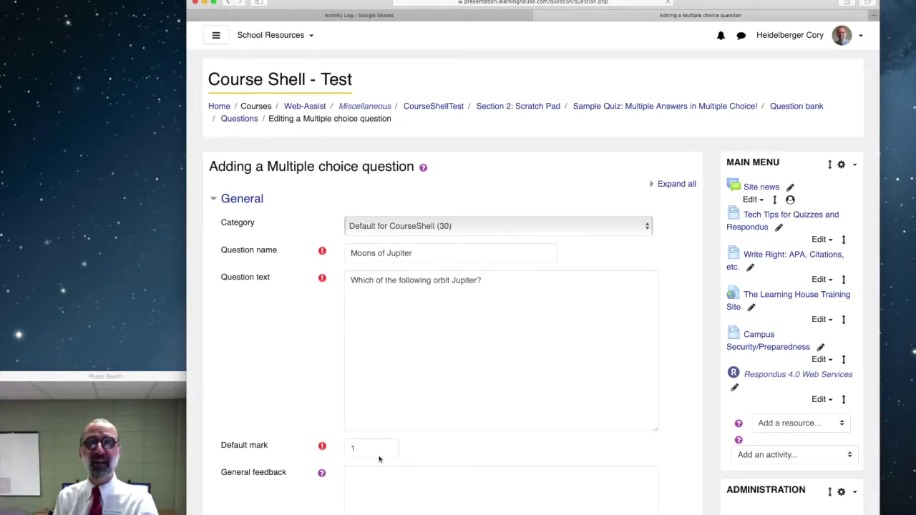
# - Enter "Miranda" as the answer text of Choice 6
pyautogui.scroll(-15, 379, 459)
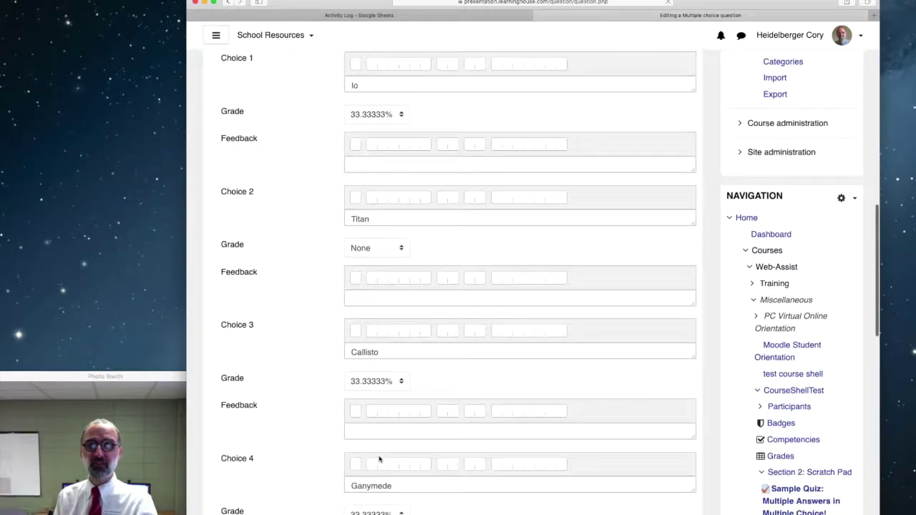
pyautogui.scroll(-5, 379, 458)
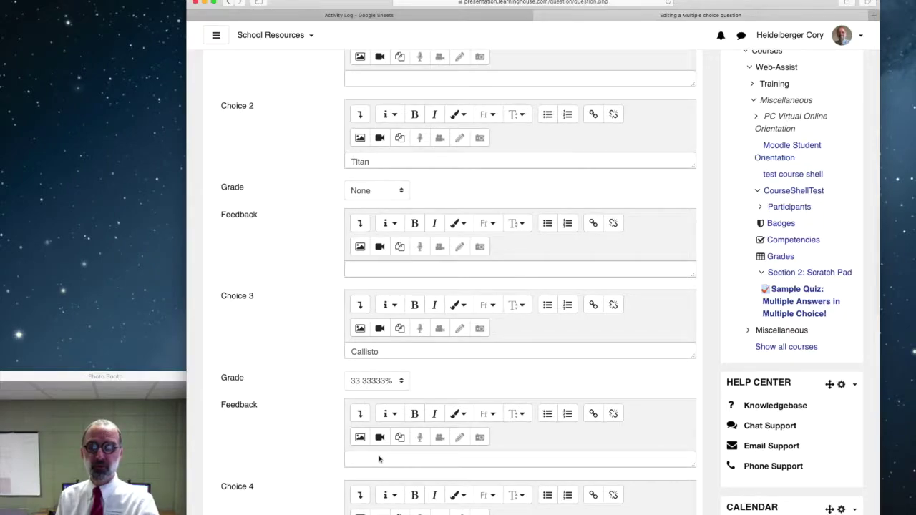
pyautogui.scroll(-10, 380, 459)
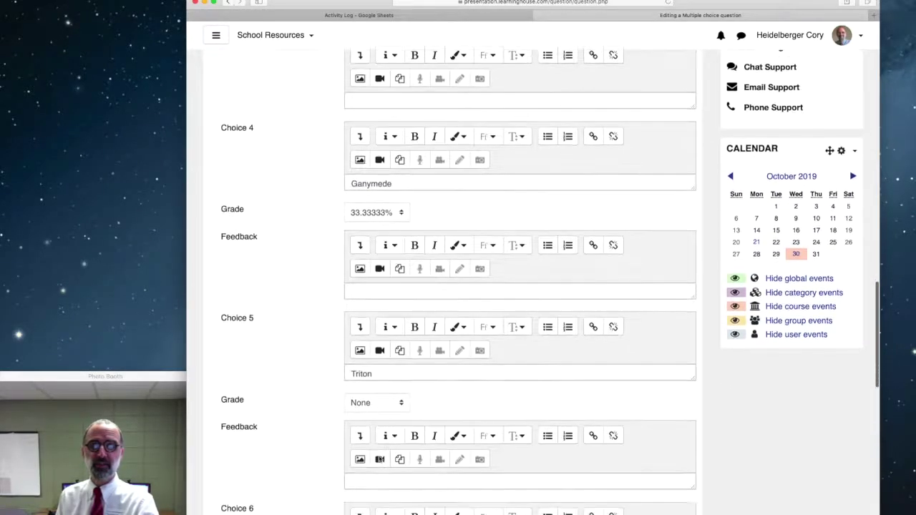
pyautogui.scroll(-5, 380, 459)
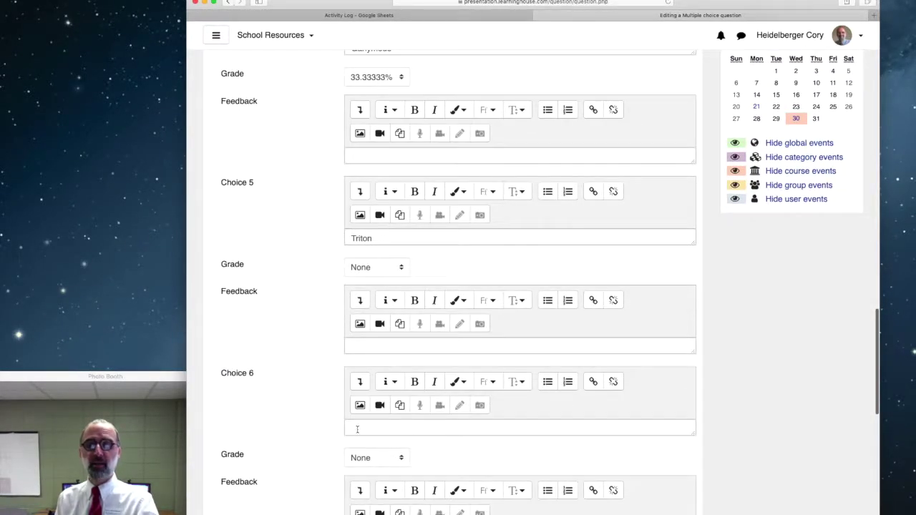
pyautogui.click(358, 429)
pyautogui.write('MIranda')
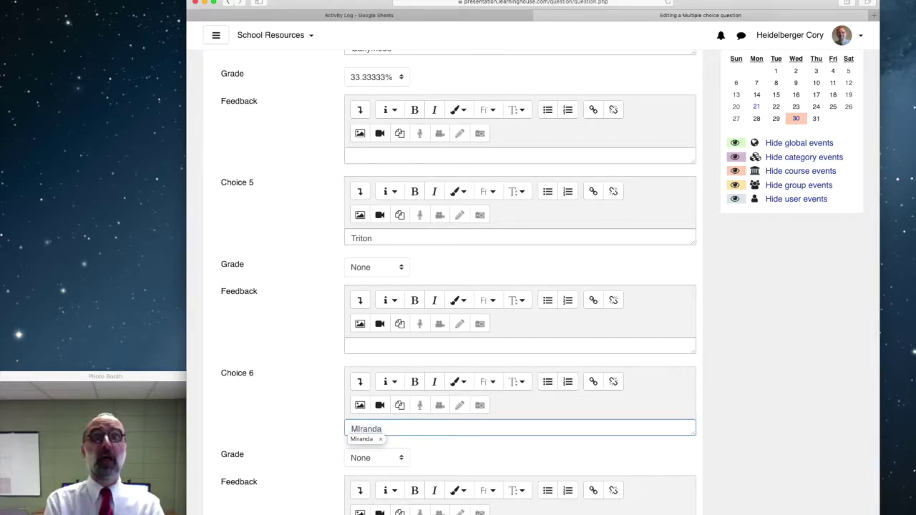
pyautogui.press('space')
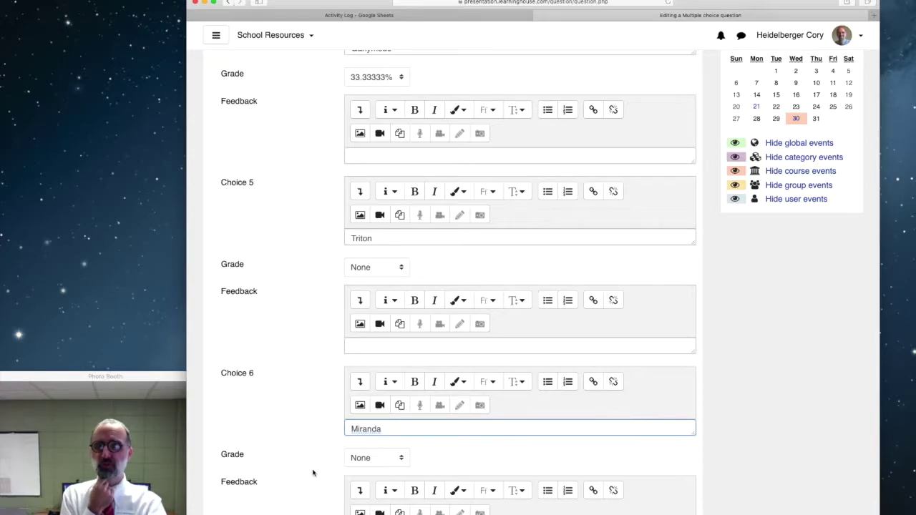
# - Review the entered answer choices and the grade percentages available for Choice 2 (Titan)
pyautogui.scroll(3, 313, 472)
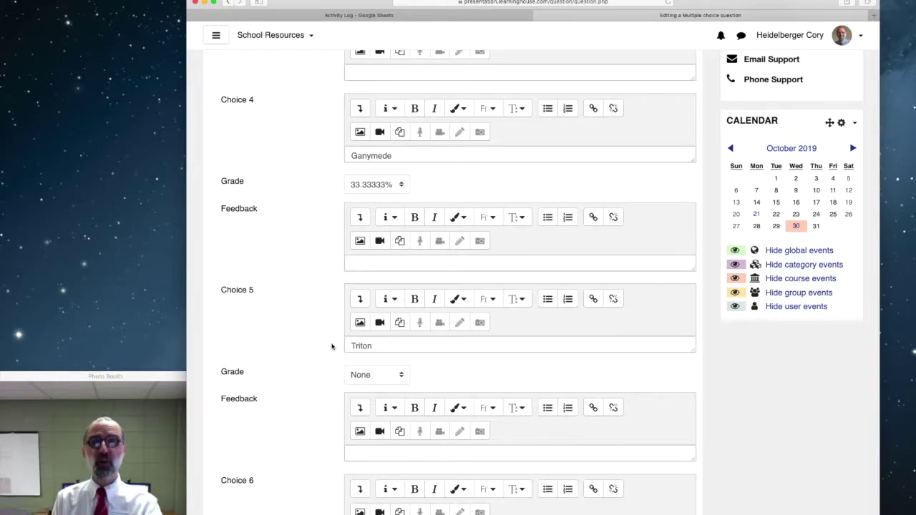
pyautogui.scroll(8, 332, 347)
pyautogui.scroll(1, 331, 347)
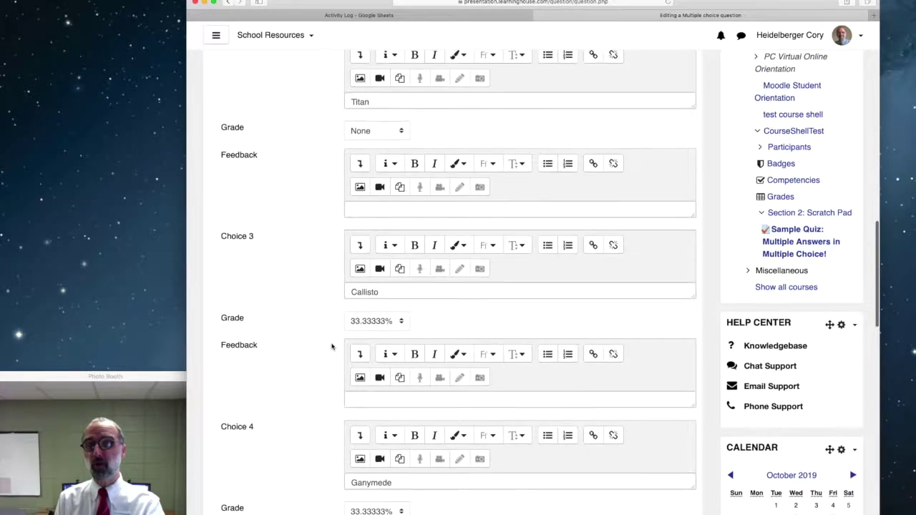
pyautogui.scroll(7, 332, 347)
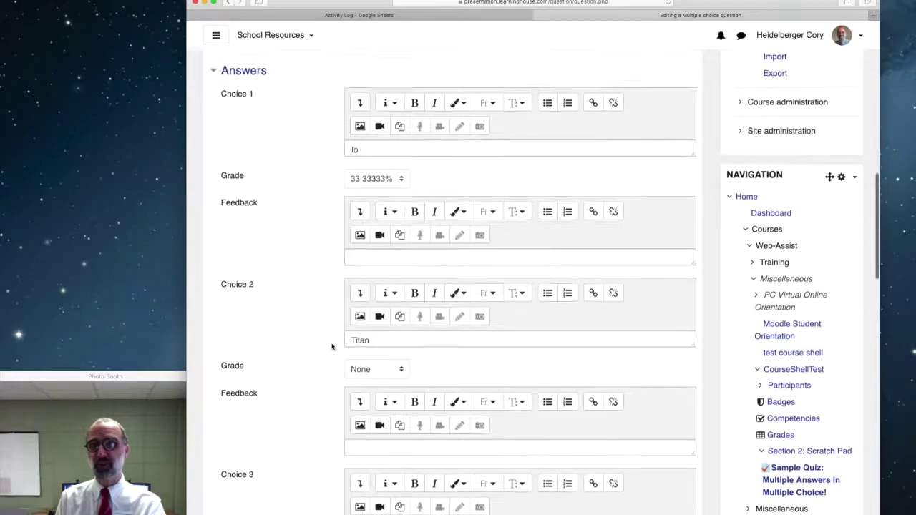
pyautogui.click(375, 345)
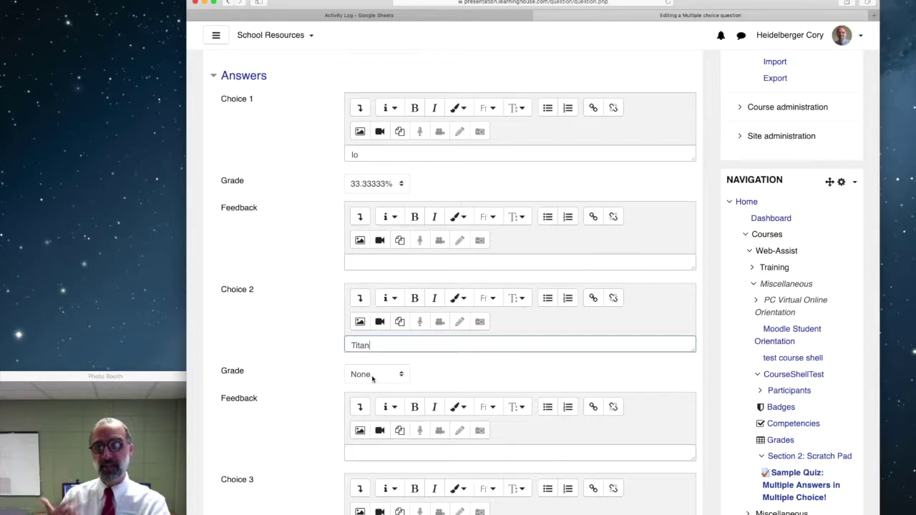
pyautogui.click(372, 375)
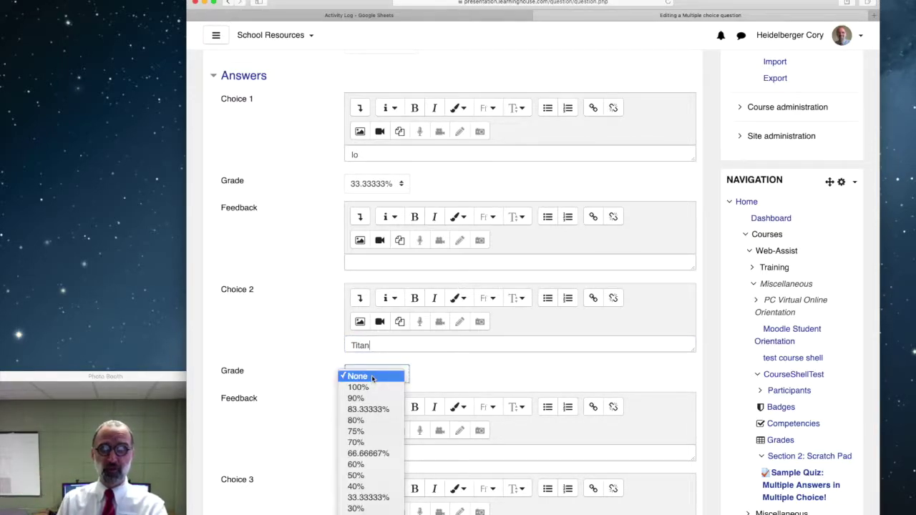
pyautogui.scroll(-5, 370, 396)
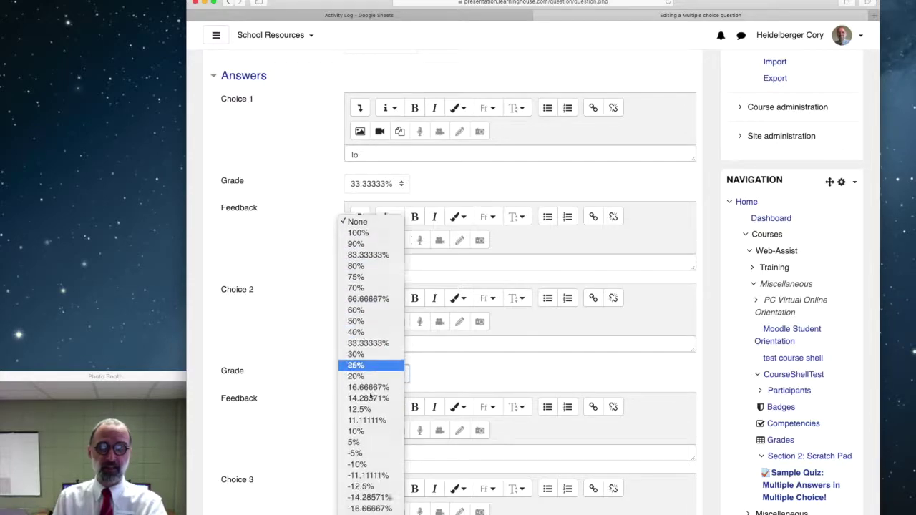
pyautogui.click(266, 360)
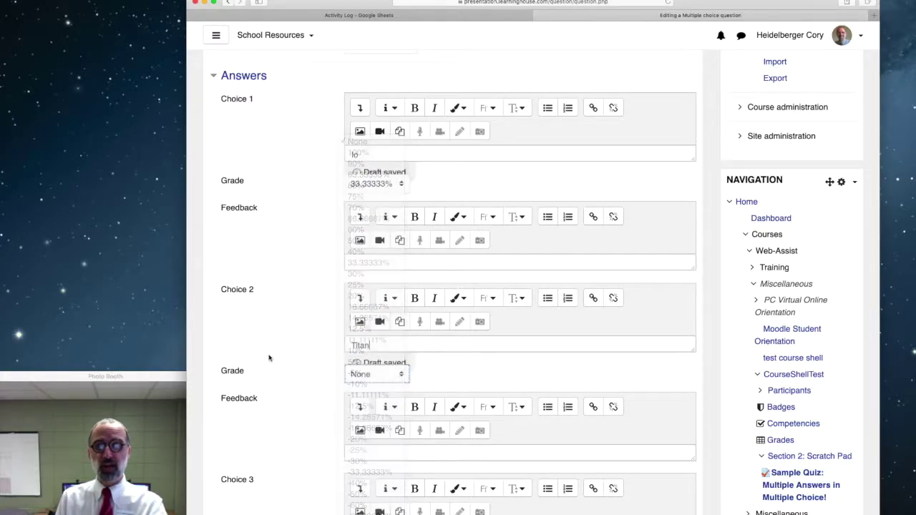
# - Set the grade of Choice 2 (Titan) to the negative value -33.33333%
pyautogui.click(363, 379)
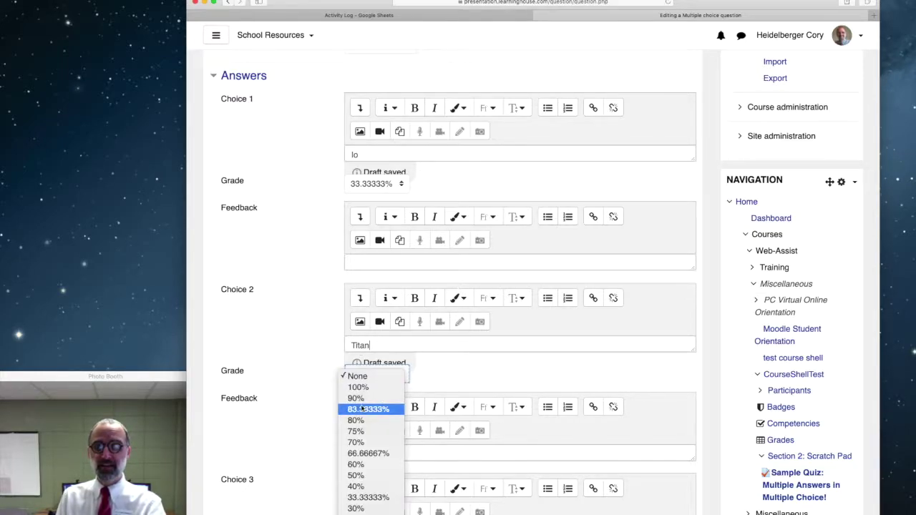
pyautogui.scroll(-5, 362, 406)
pyautogui.scroll(-4, 362, 406)
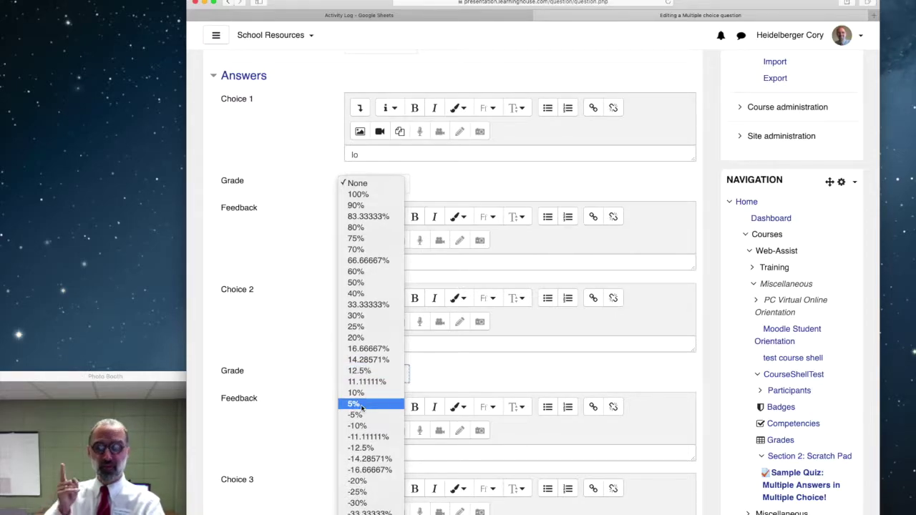
pyautogui.scroll(-2, 378, 467)
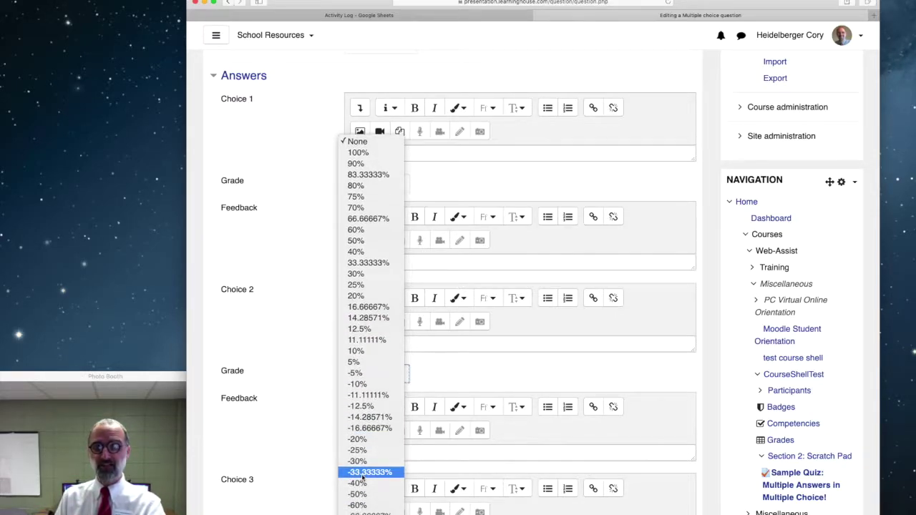
pyautogui.click(365, 475)
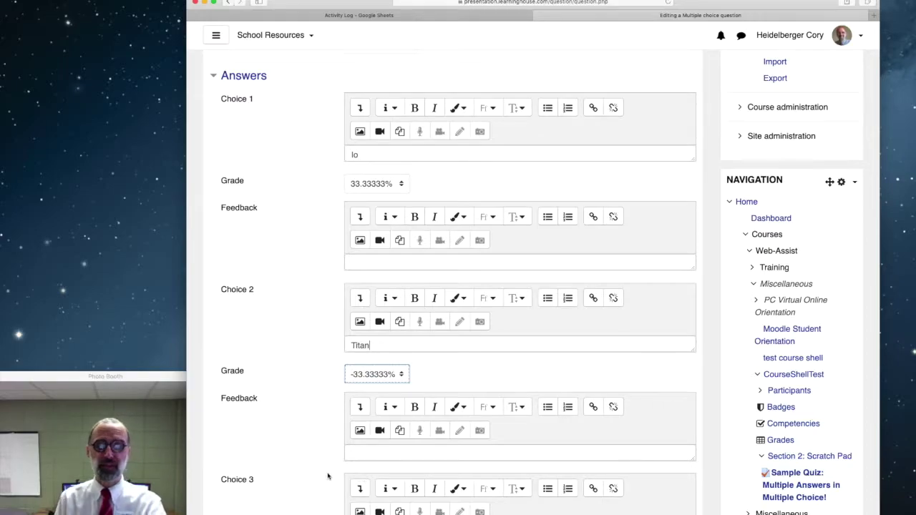
# - Set the grades of Choice 5 (Triton) and Choice 6 (Miranda) to -33.33333% each
pyautogui.scroll(-4, 329, 476)
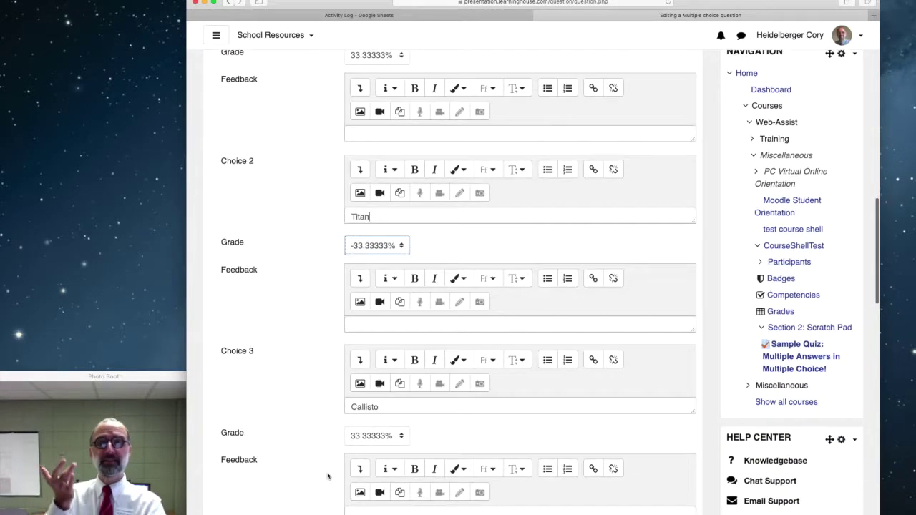
pyautogui.scroll(-14, 328, 475)
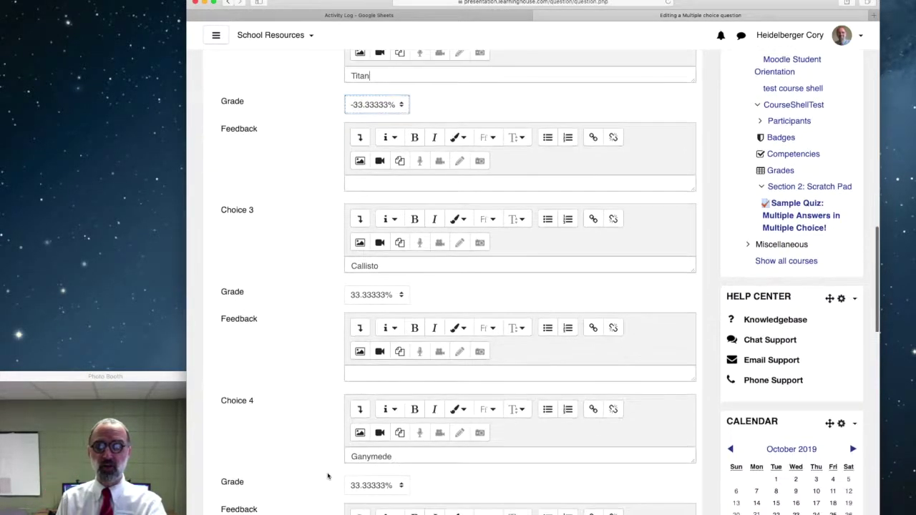
pyautogui.click(376, 345)
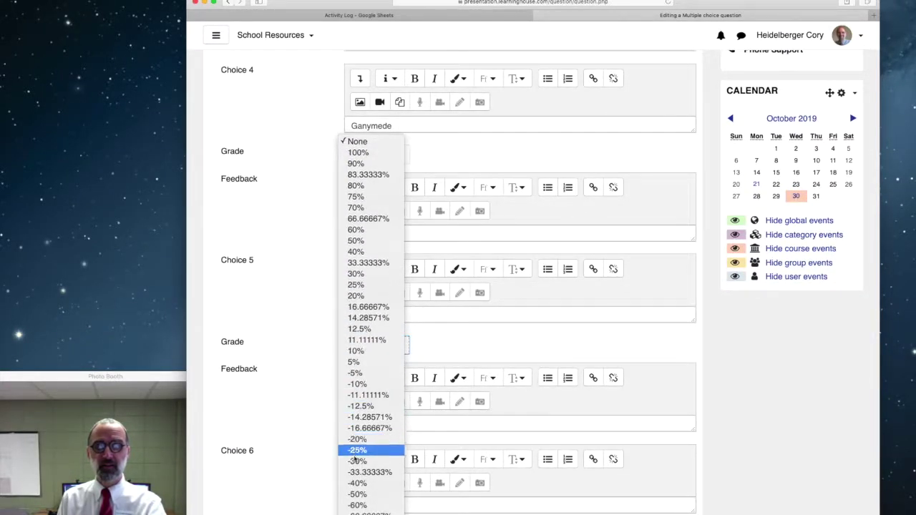
pyautogui.click(356, 474)
pyautogui.scroll(-3, 355, 479)
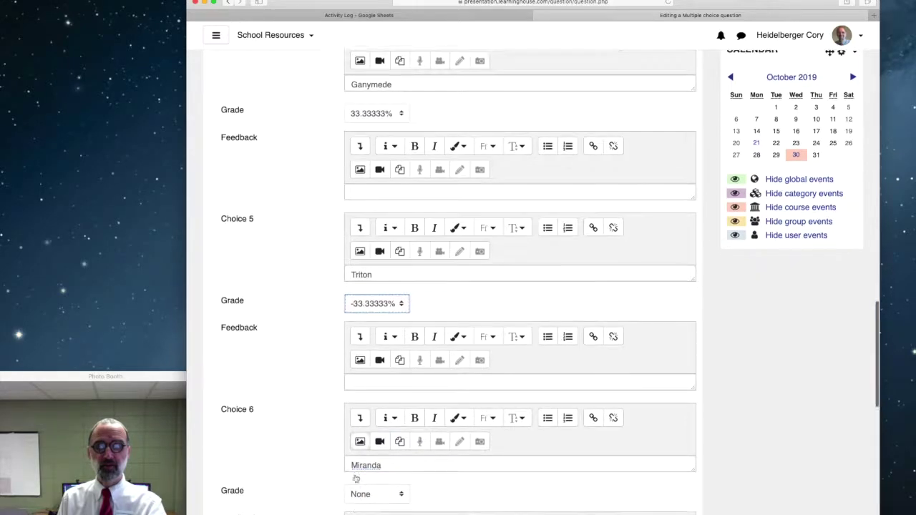
pyautogui.click(373, 438)
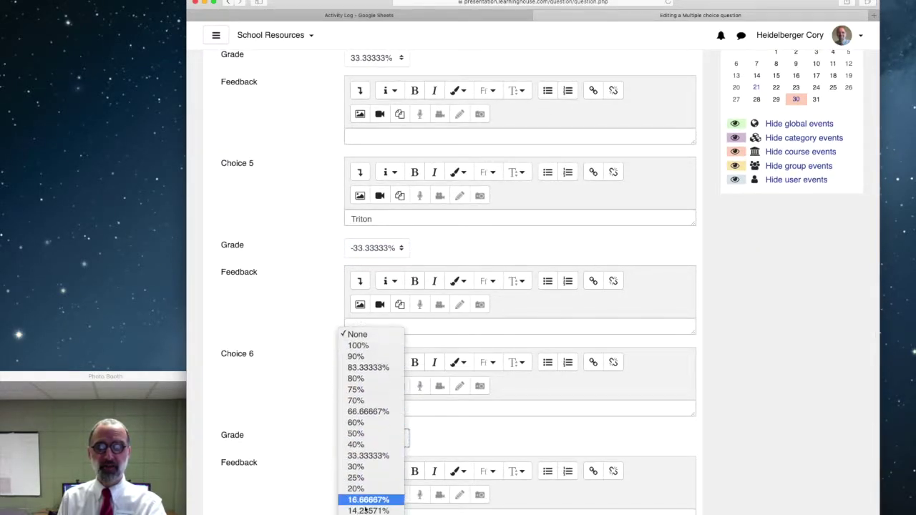
pyautogui.click(373, 476)
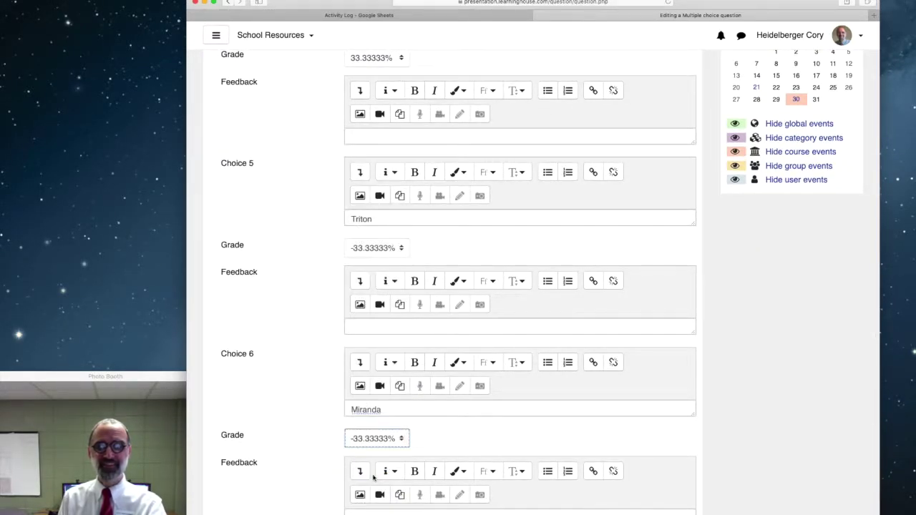
pyautogui.scroll(-4, 373, 478)
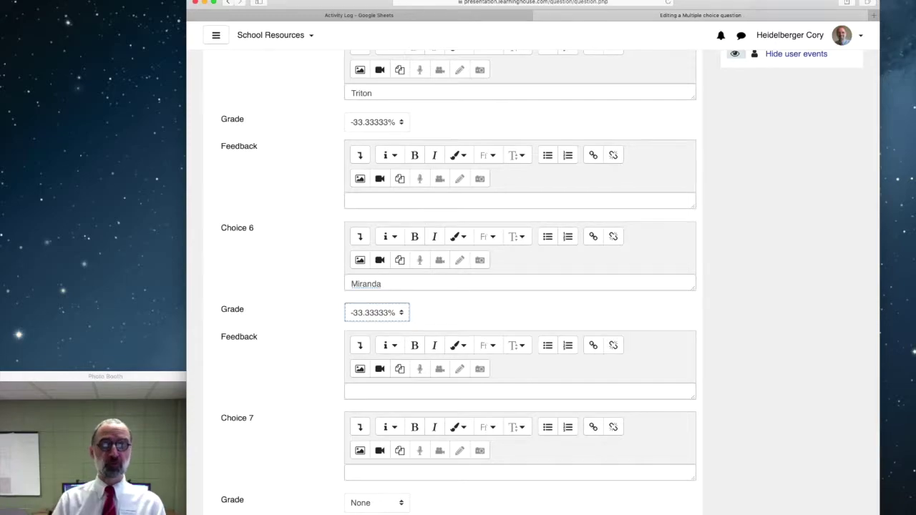
pyautogui.scroll(-3, 520, 286)
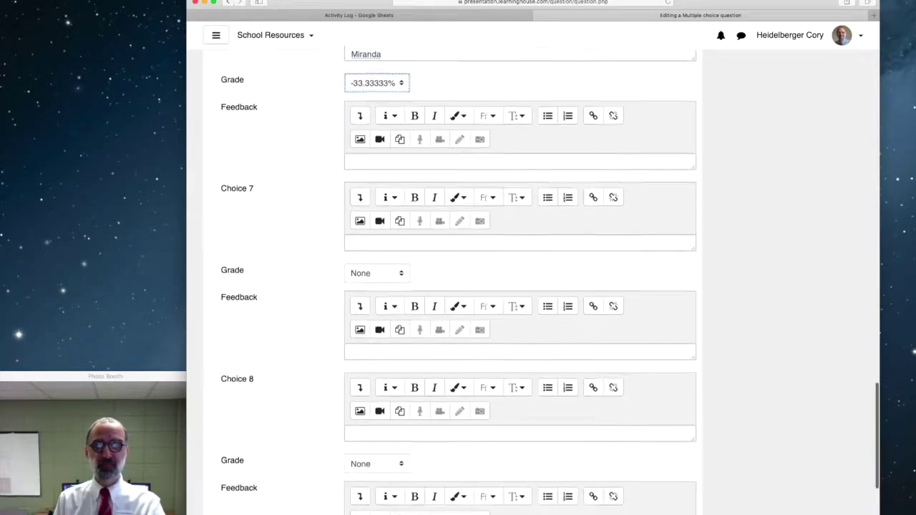
# - Save the Moons of Jupiter question while keeping it open for editing, and open its preview
pyautogui.scroll(-4, 415, 414)
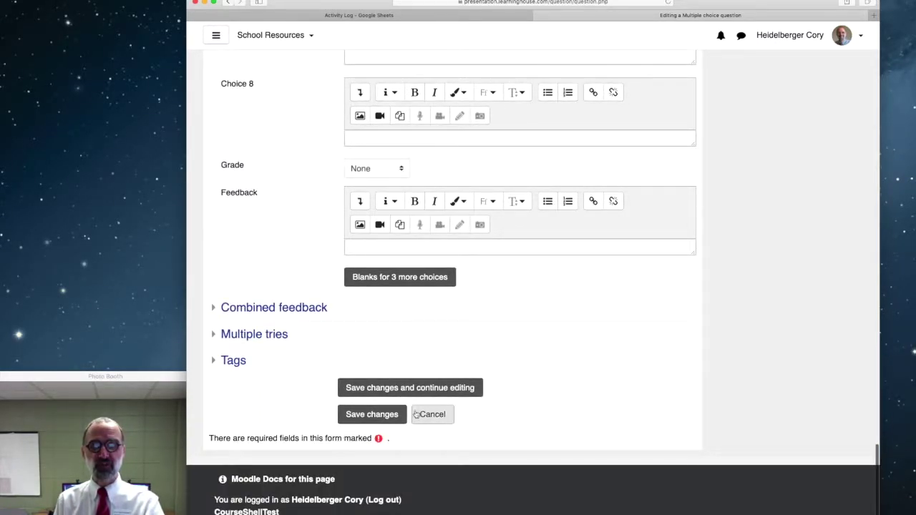
pyautogui.click(397, 389)
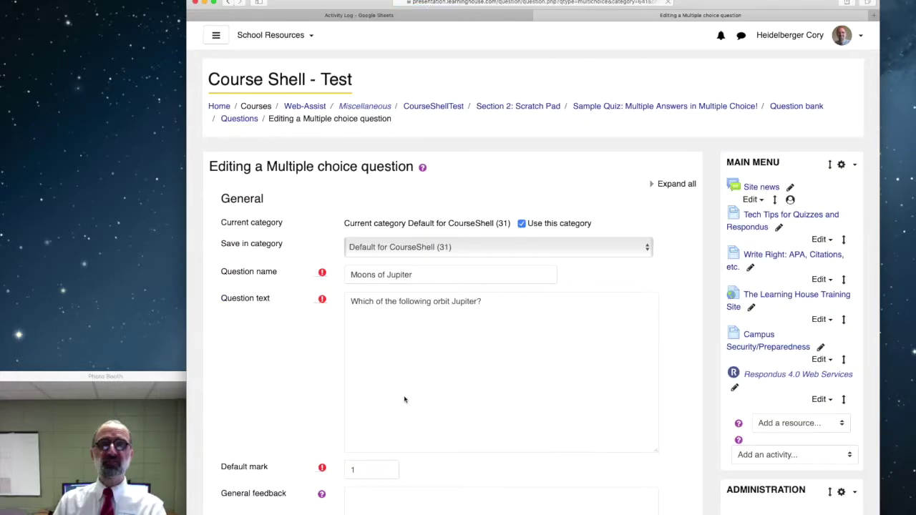
pyautogui.scroll(-8, 404, 402)
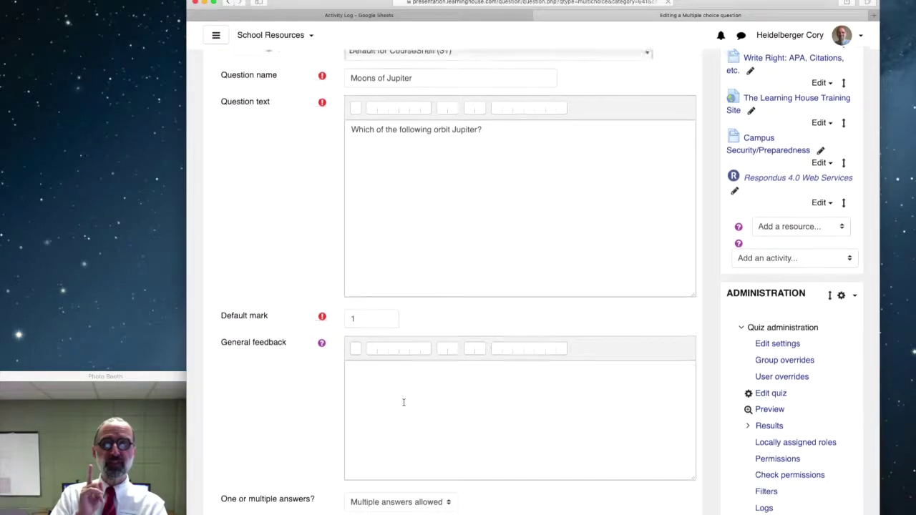
pyautogui.scroll(-20, 404, 402)
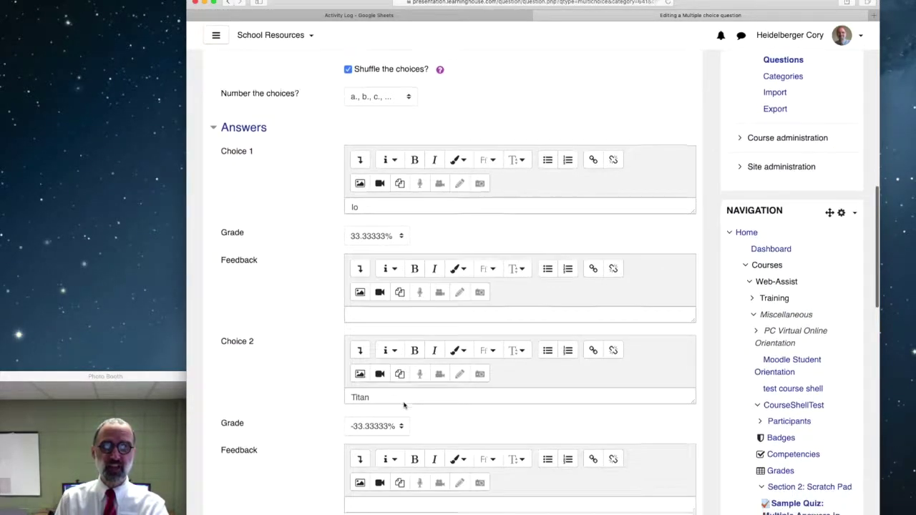
pyautogui.scroll(-15, 404, 405)
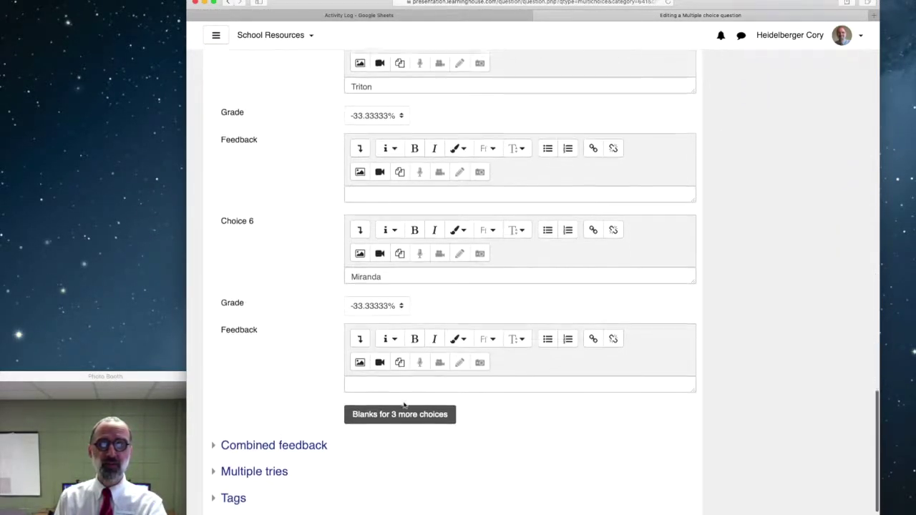
pyautogui.scroll(-1, 458, 399)
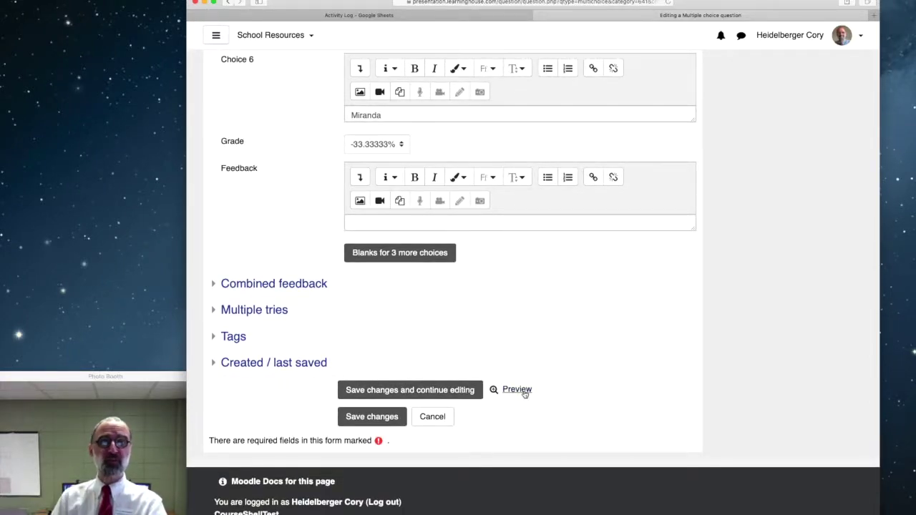
pyautogui.click(525, 393)
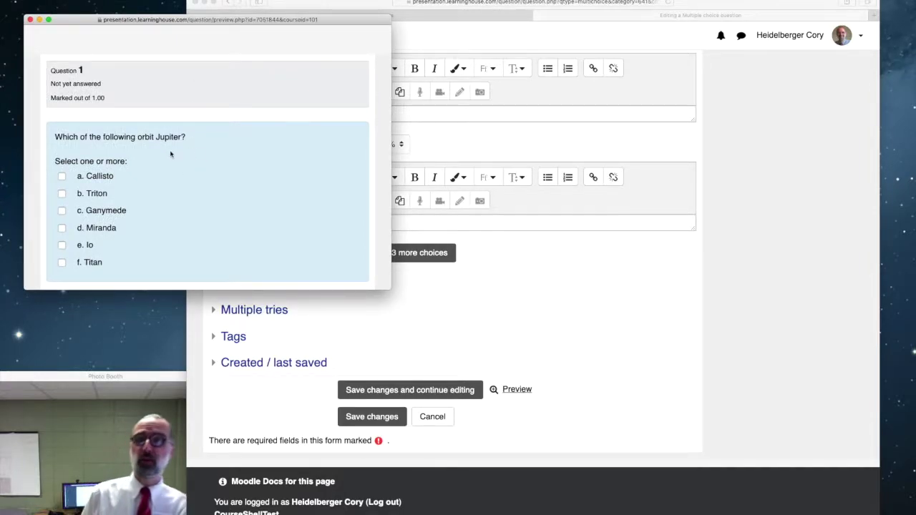
# - Mark Callisto, Ganymede and Io as the answers in the question preview, leaving Triton unselected
pyautogui.click(62, 177)
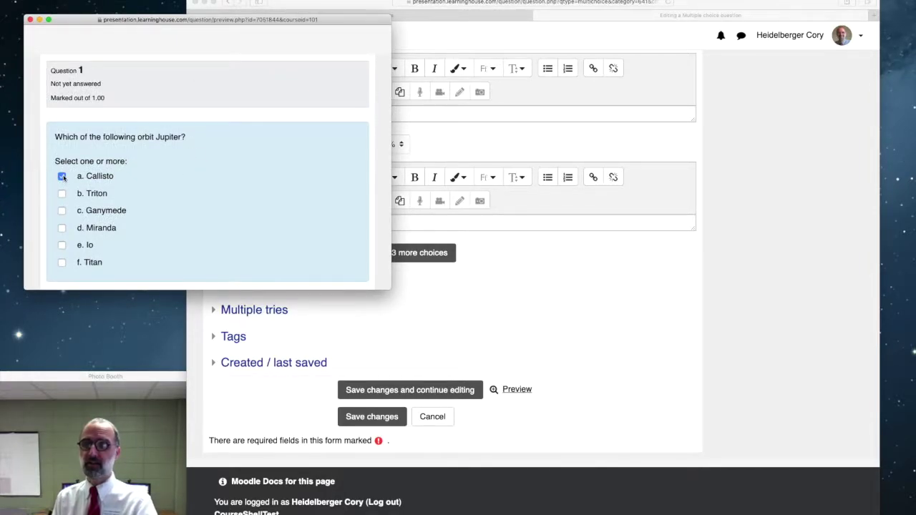
pyautogui.click(61, 212)
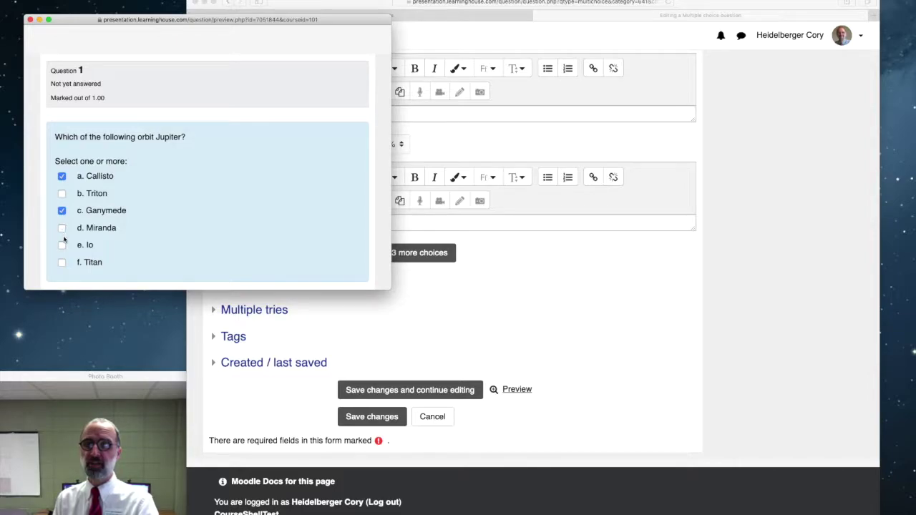
pyautogui.click(62, 246)
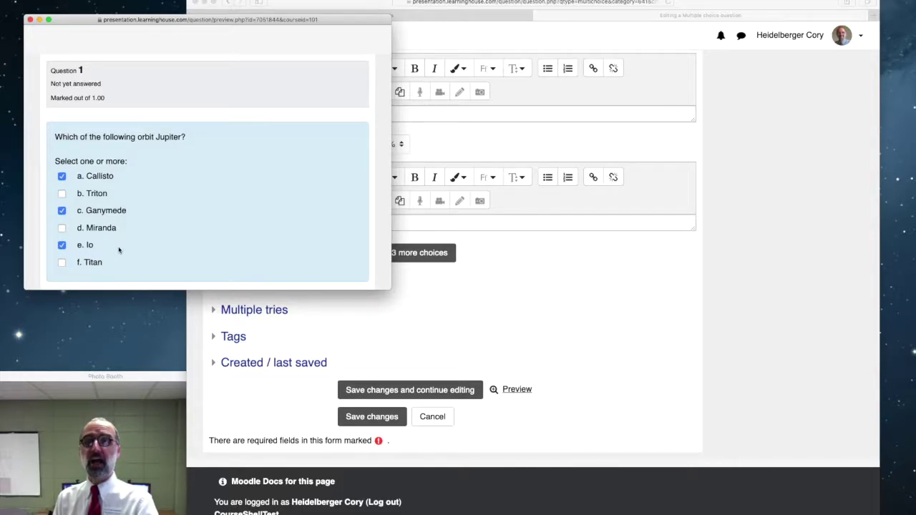
pyautogui.click(62, 195)
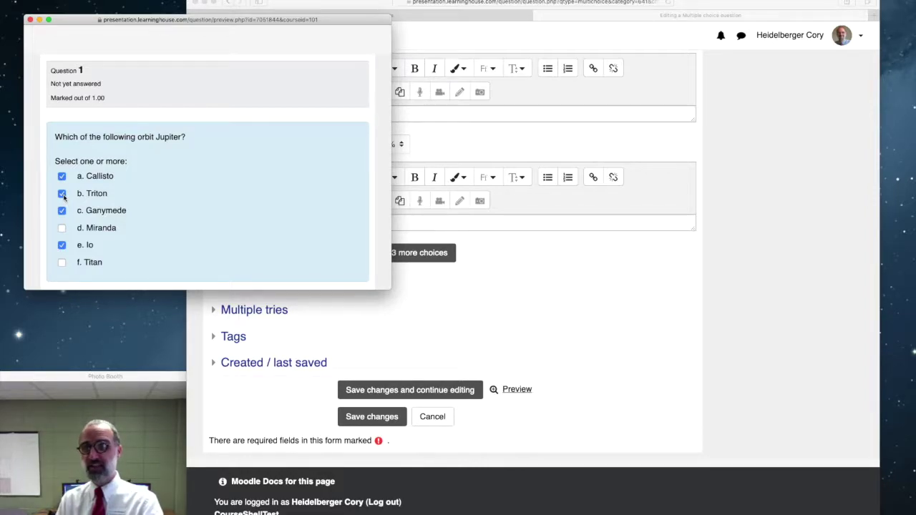
pyautogui.click(62, 194)
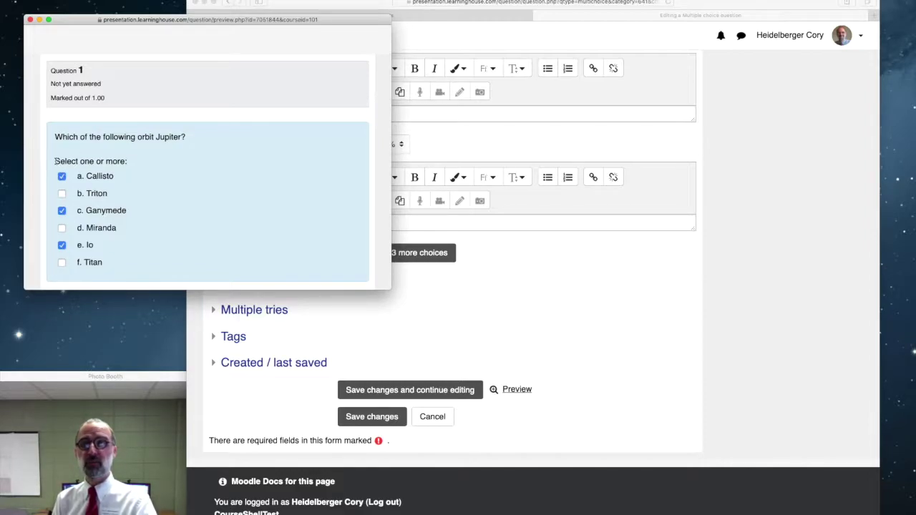
pyautogui.moveTo(55, 161); pyautogui.dragTo(143, 164)
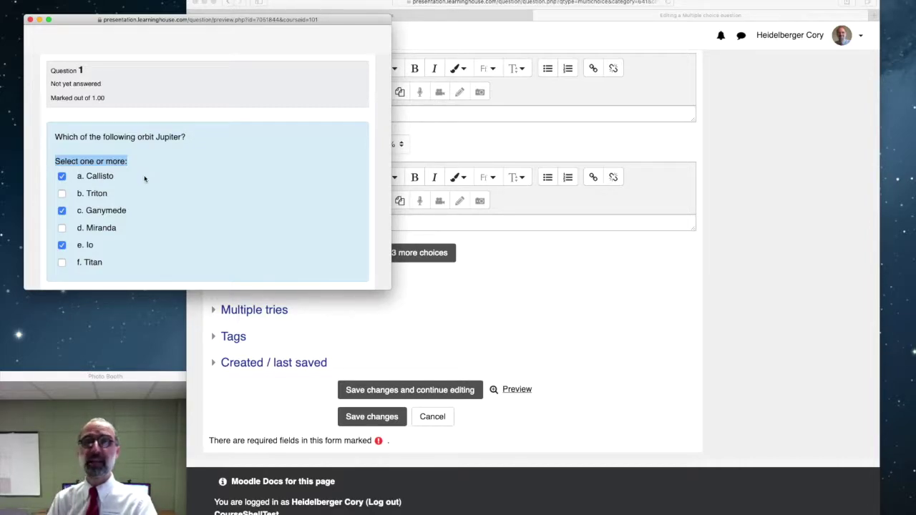
pyautogui.click(145, 178)
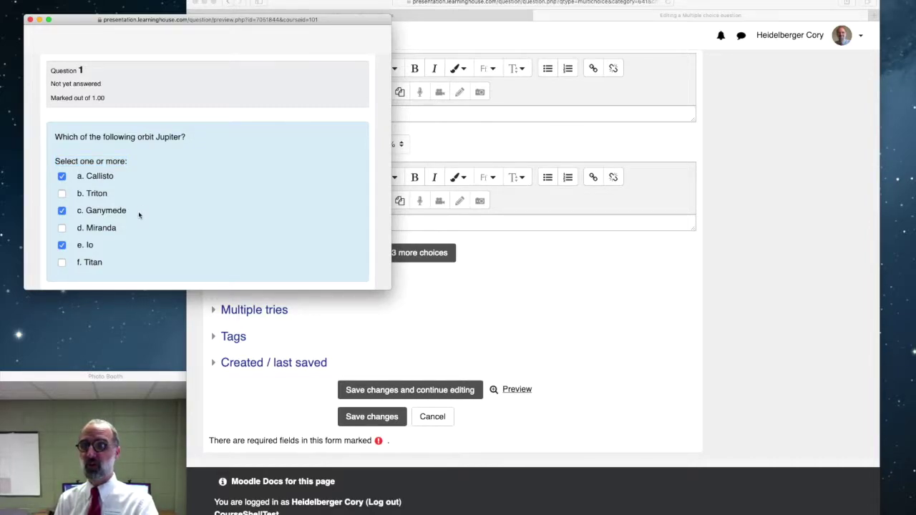
# - Submit and finish the preview attempt and review the feedback on the chosen answers
pyautogui.scroll(-2, 138, 212)
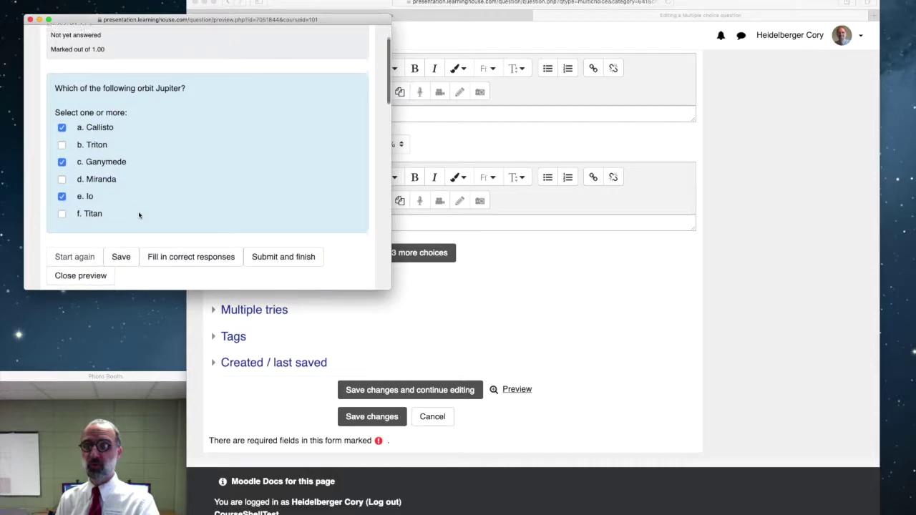
pyautogui.click(294, 253)
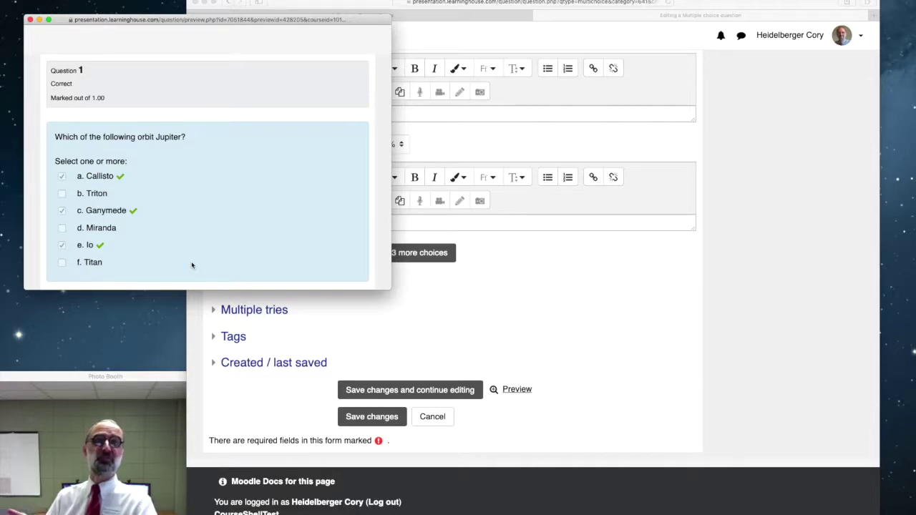
pyautogui.scroll(-4, 192, 263)
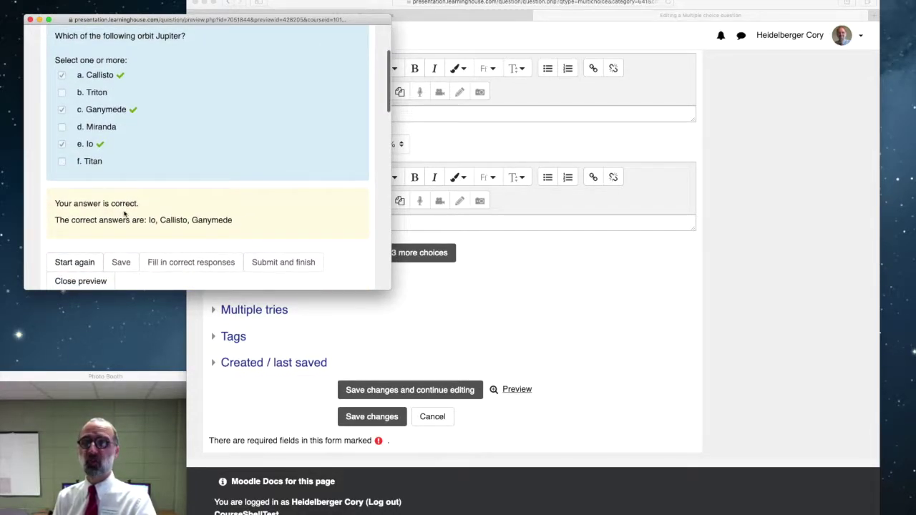
pyautogui.scroll(-3, 124, 213)
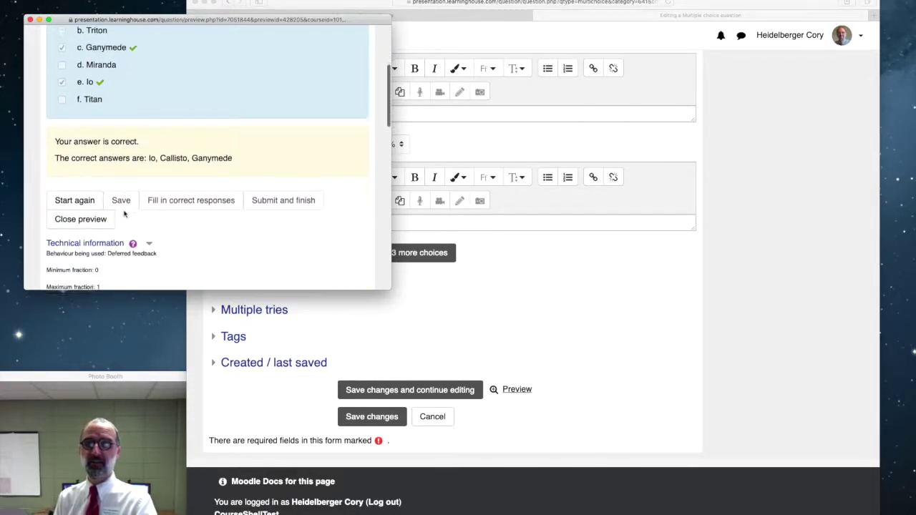
# - Restart the preview and submit an attempt with all six choices selected, enlarging the preview window
pyautogui.click(84, 202)
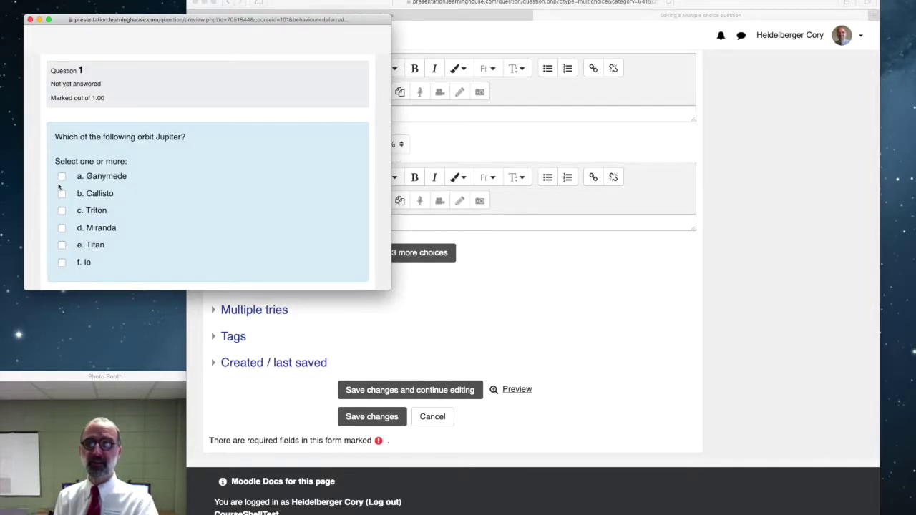
pyautogui.click(61, 176)
pyautogui.click(62, 193)
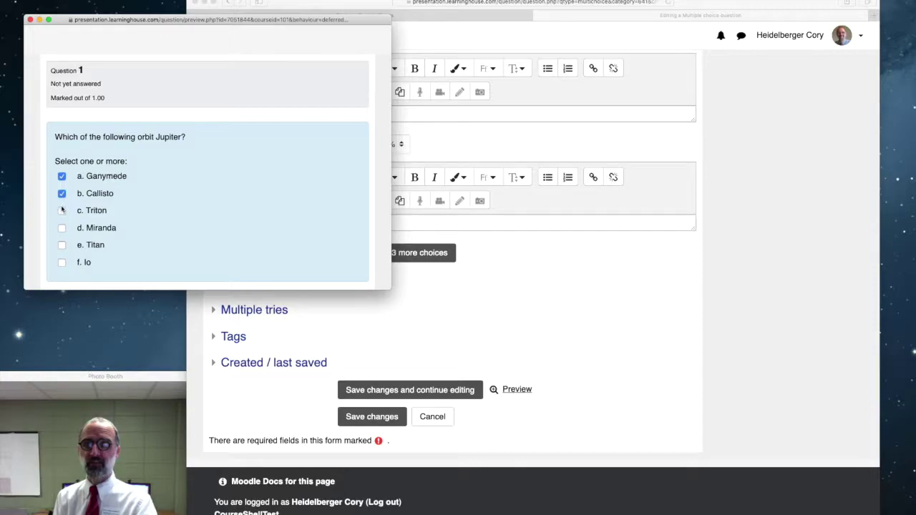
pyautogui.click(61, 210)
pyautogui.click(62, 227)
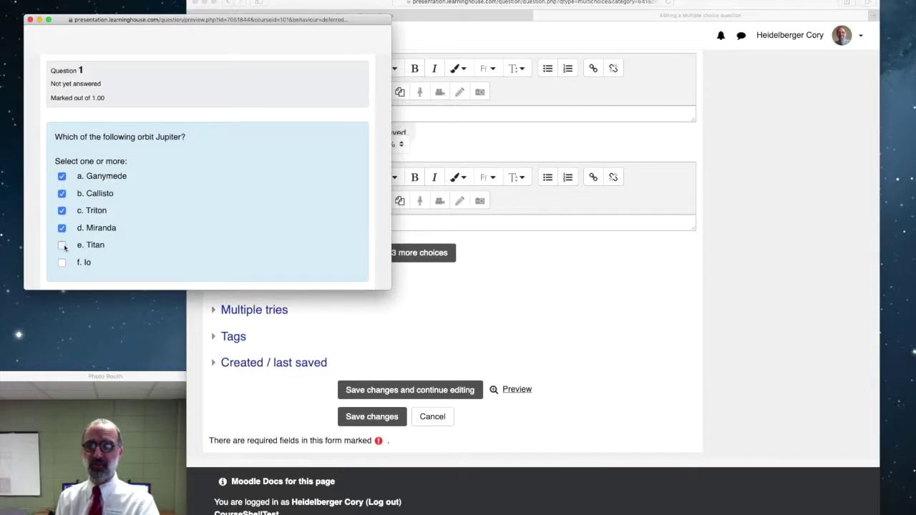
pyautogui.click(61, 245)
pyautogui.click(62, 262)
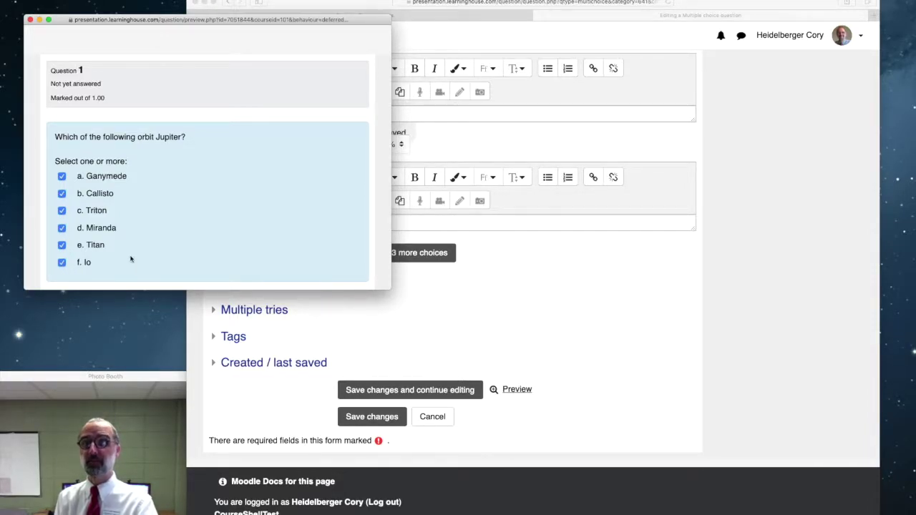
pyautogui.moveTo(273, 288); pyautogui.dragTo(264, 395)
pyautogui.click(281, 306)
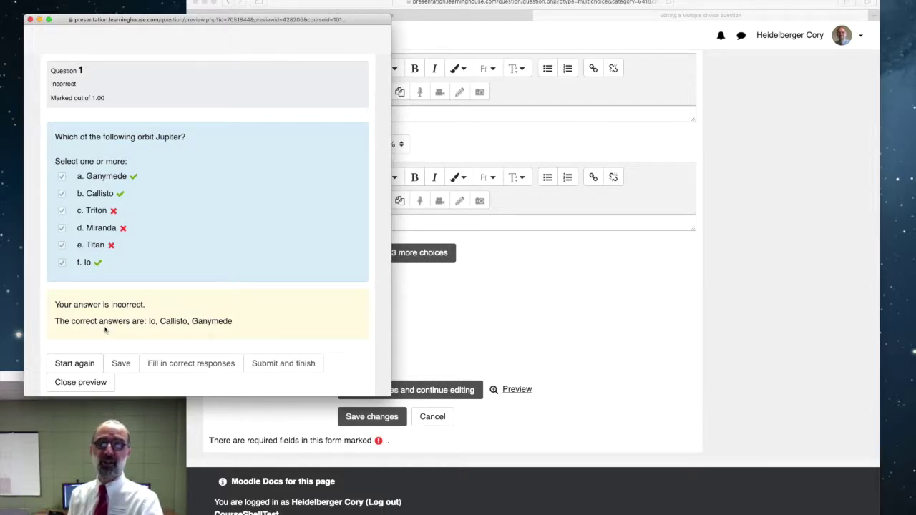
# - Restart the preview and submit an attempt with only Ganymede and Callisto selected
pyautogui.scroll(-2, 104, 330)
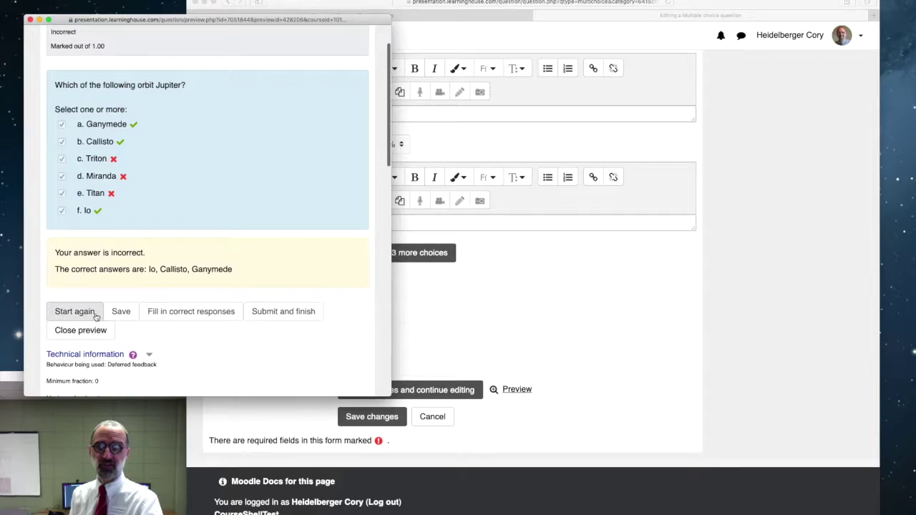
pyautogui.click(96, 313)
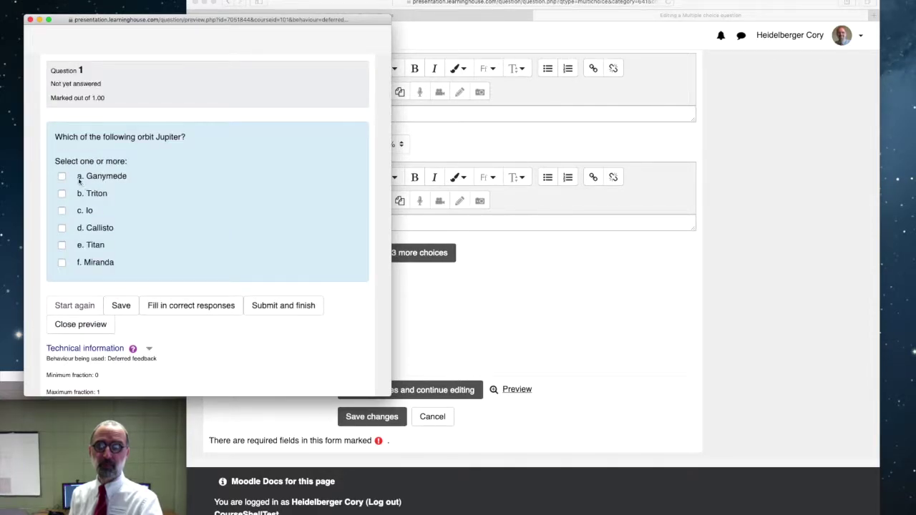
pyautogui.click(64, 229)
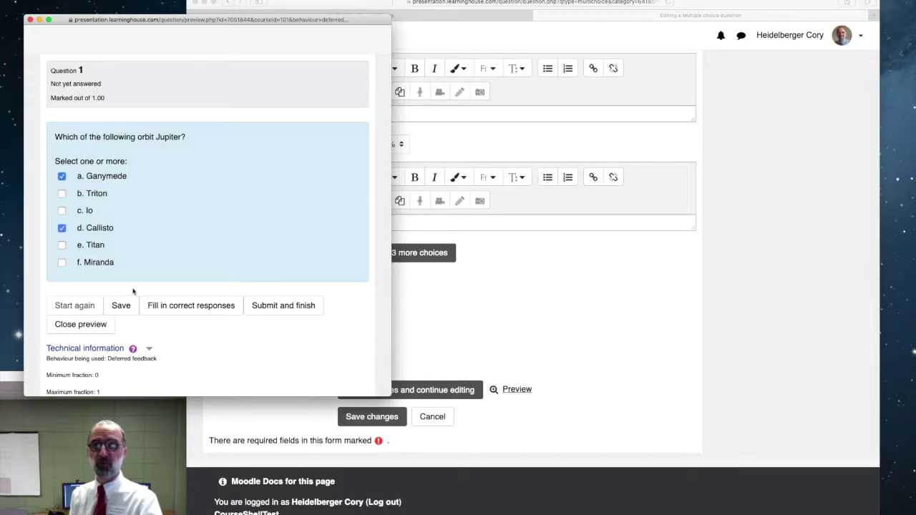
pyautogui.click(277, 306)
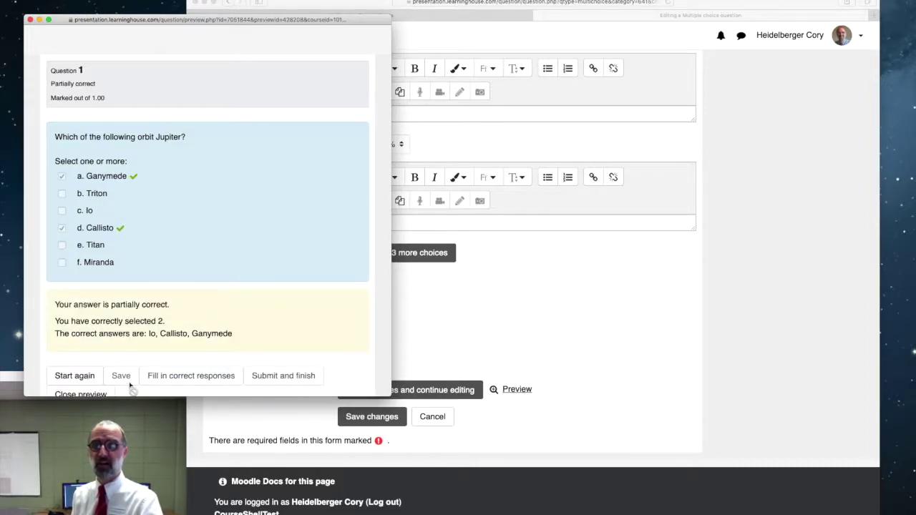
# - Close the question preview and save the Moons of Jupiter question, returning to the quiz editing page
pyautogui.scroll(-3, 125, 261)
pyautogui.click(81, 289)
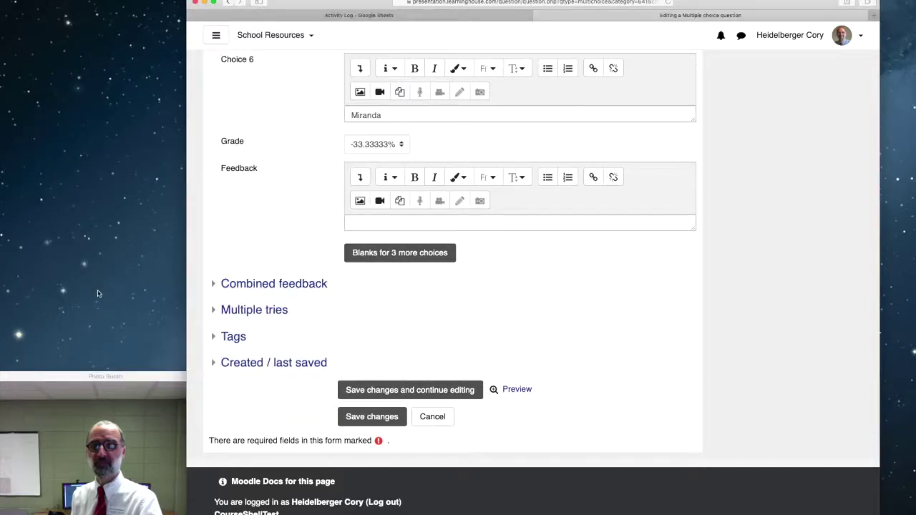
pyautogui.click(387, 422)
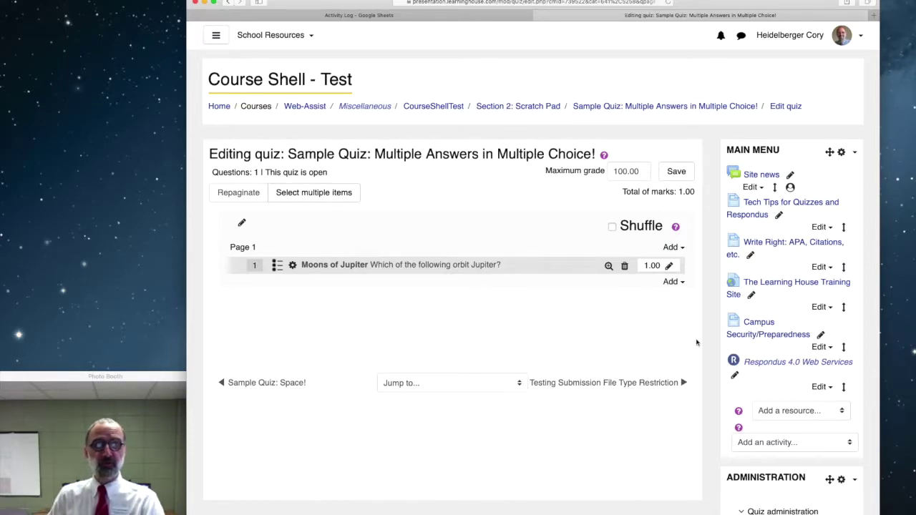
# - Add a new question of type Multiple choice after Moons of Jupiter on Page 1 of the quiz
pyautogui.click(677, 285)
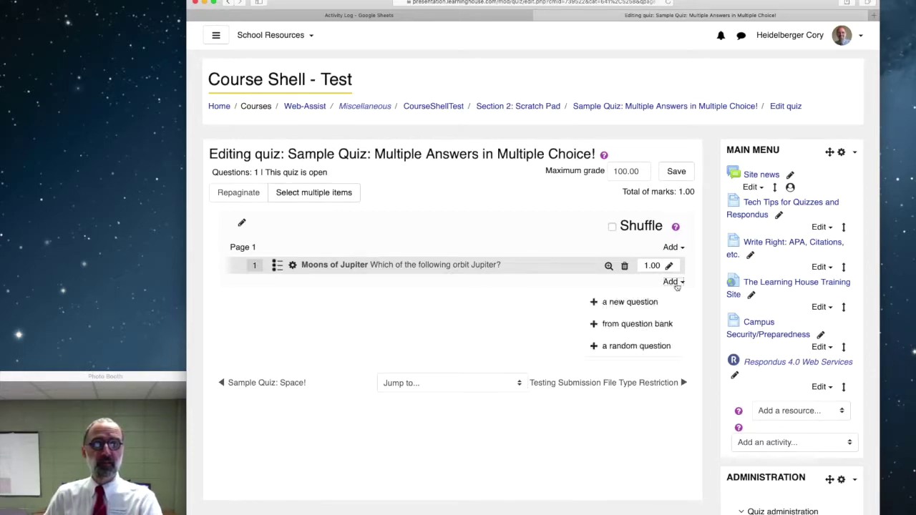
pyautogui.click(625, 304)
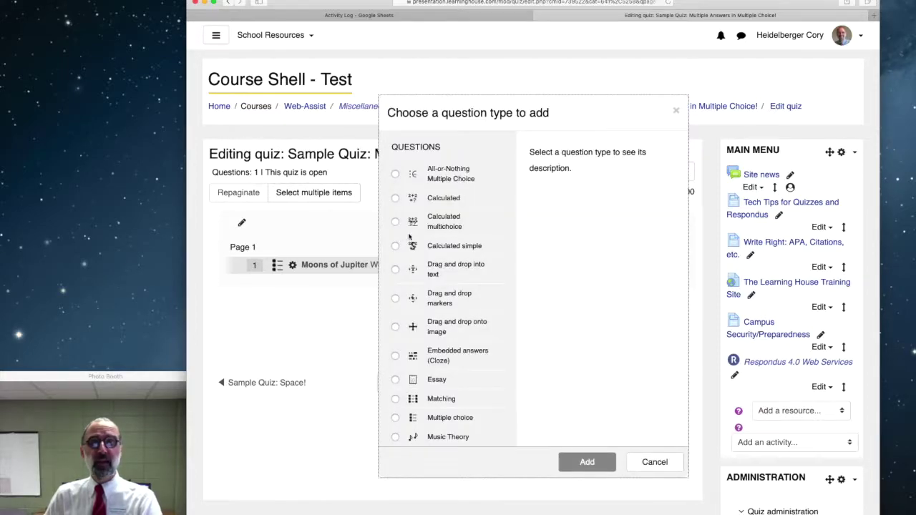
pyautogui.click(394, 418)
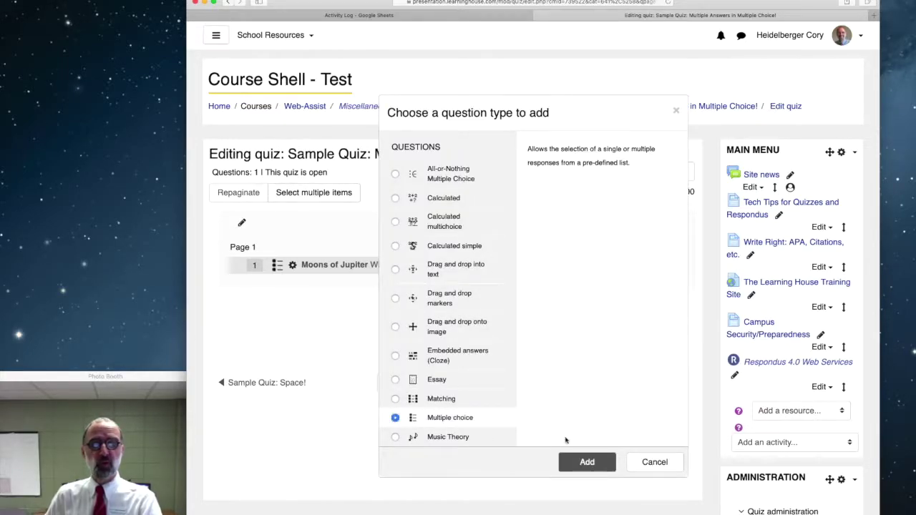
pyautogui.click(581, 463)
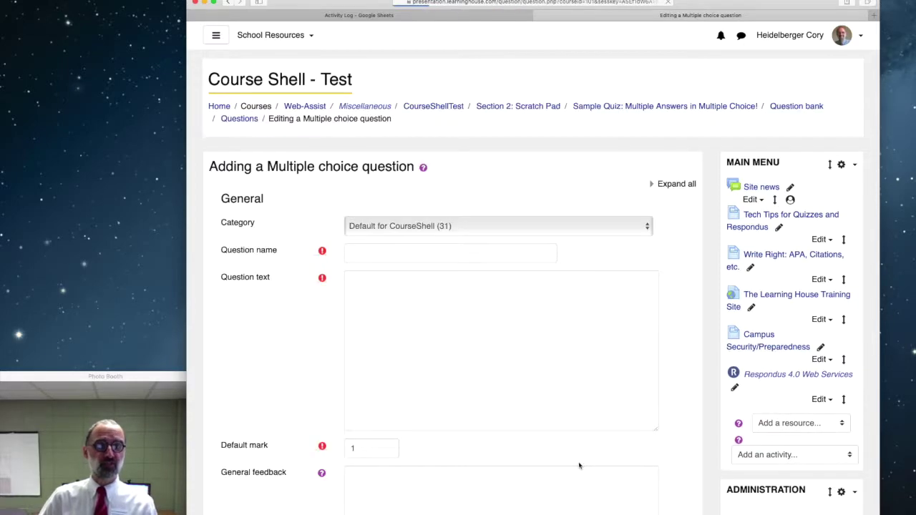
# - Name the new multiple choice question "No Moons!"
pyautogui.click(388, 254)
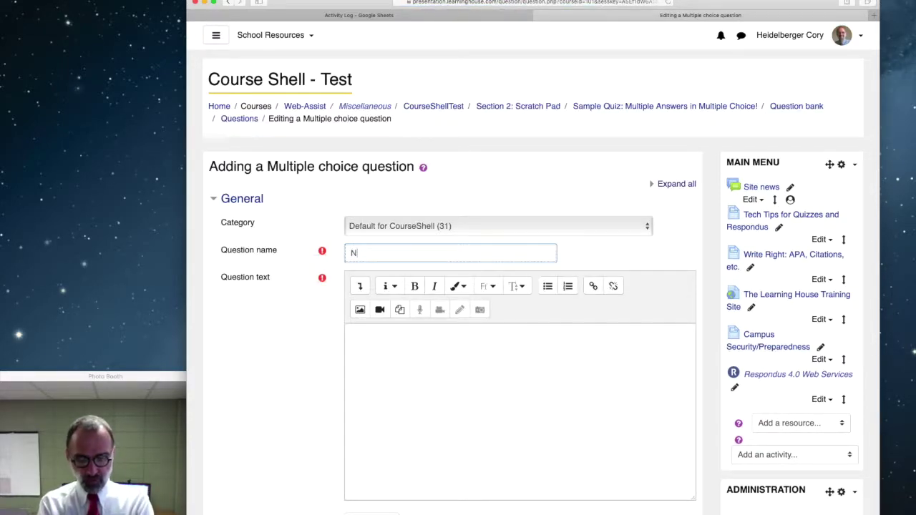
pyautogui.write('No Mo')
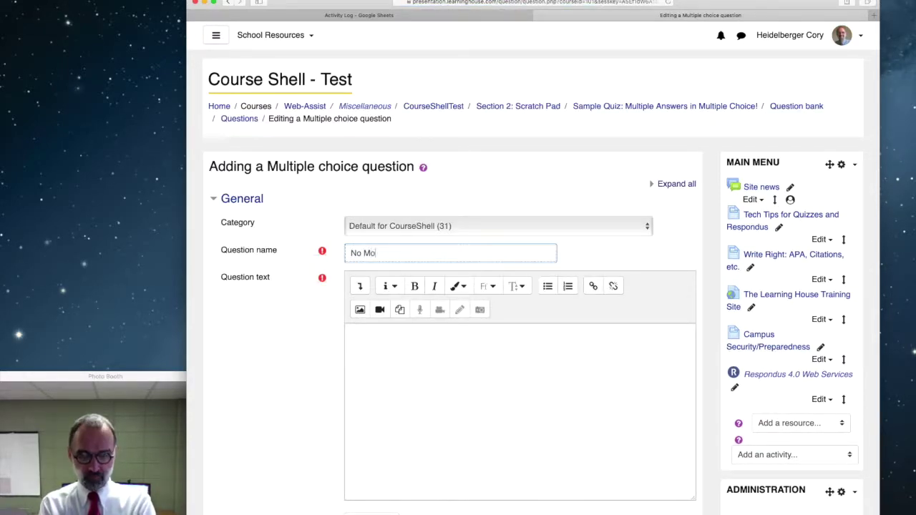
pyautogui.write('ons!')
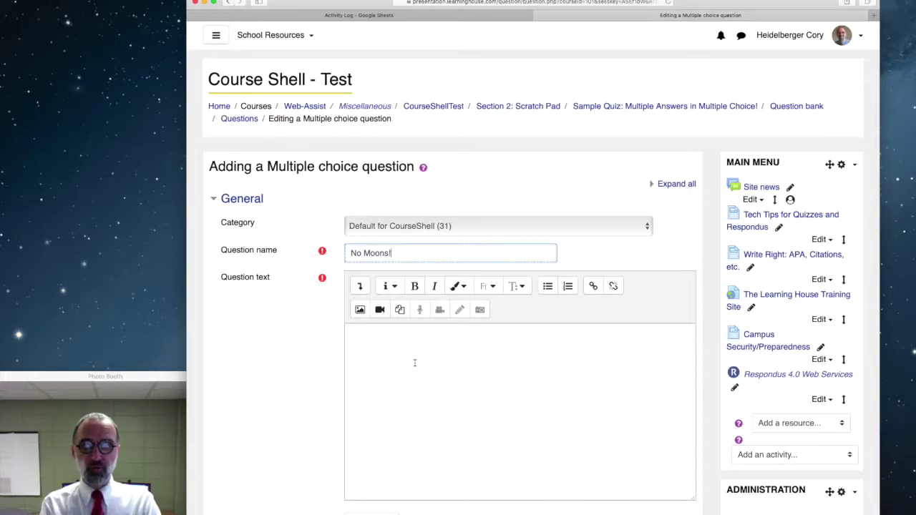
# - Enter the question text "Identify one of the planets that has no natural satellite."
pyautogui.click(415, 362)
pyautogui.write('Identify')
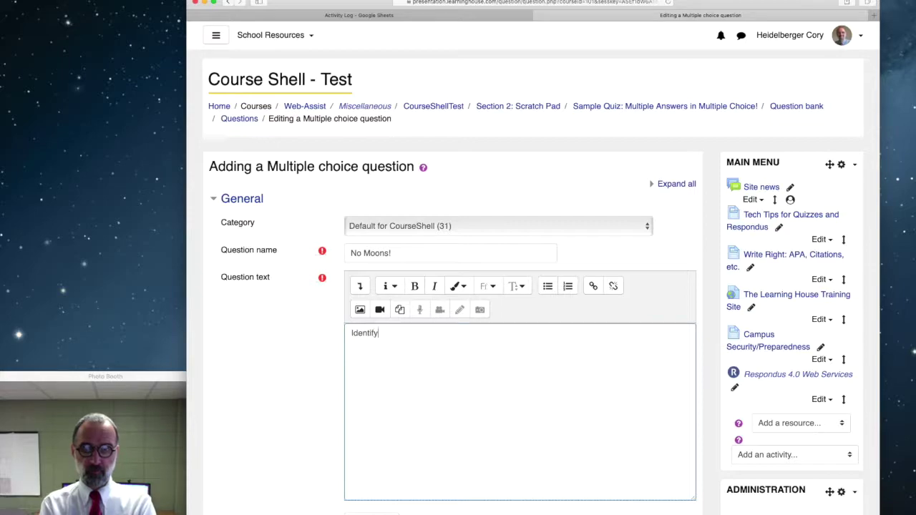
pyautogui.write(' one of the plane')
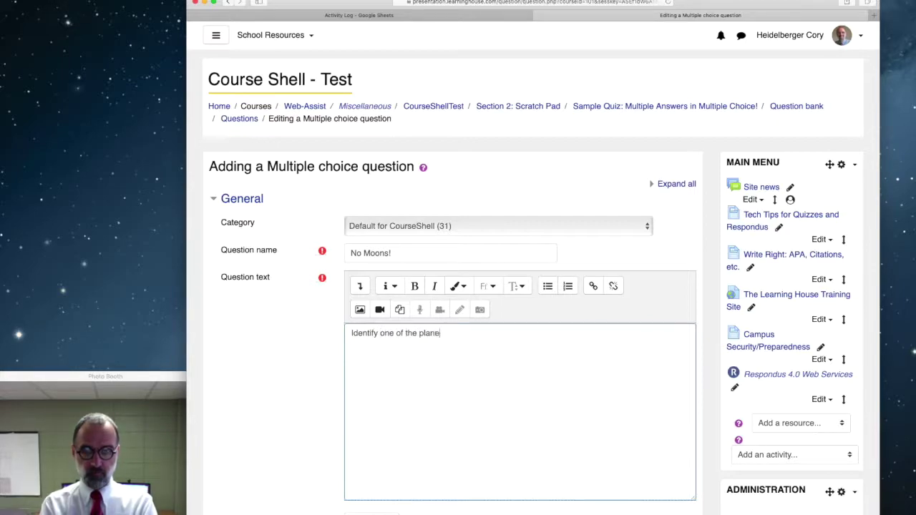
pyautogui.write('ts that has n')
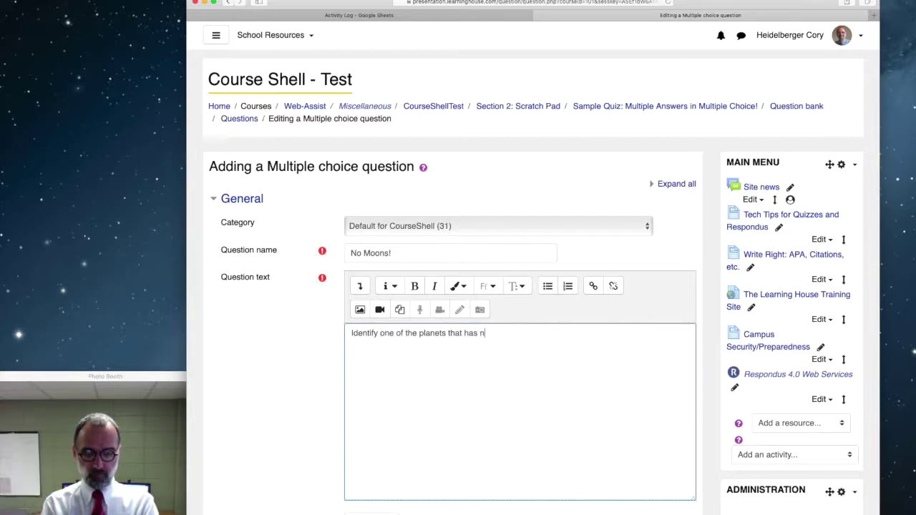
pyautogui.write('o natural ')
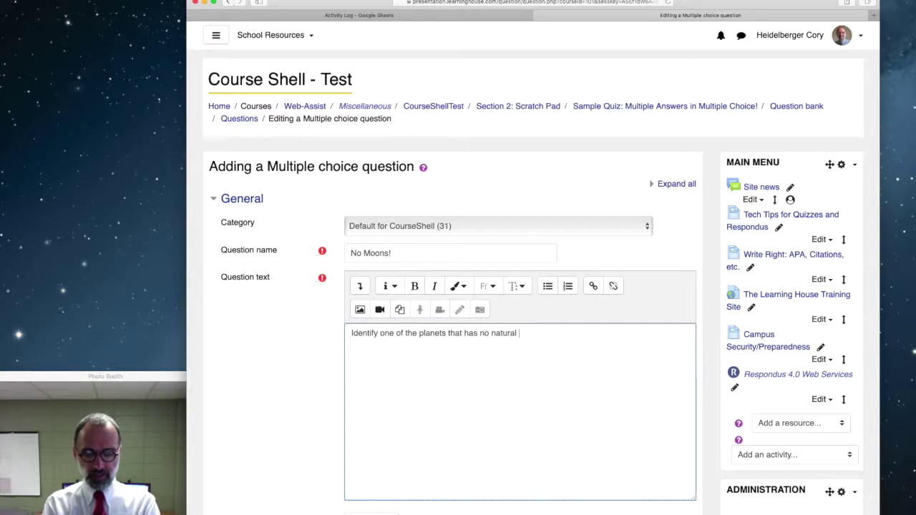
pyautogui.write('satellite.')
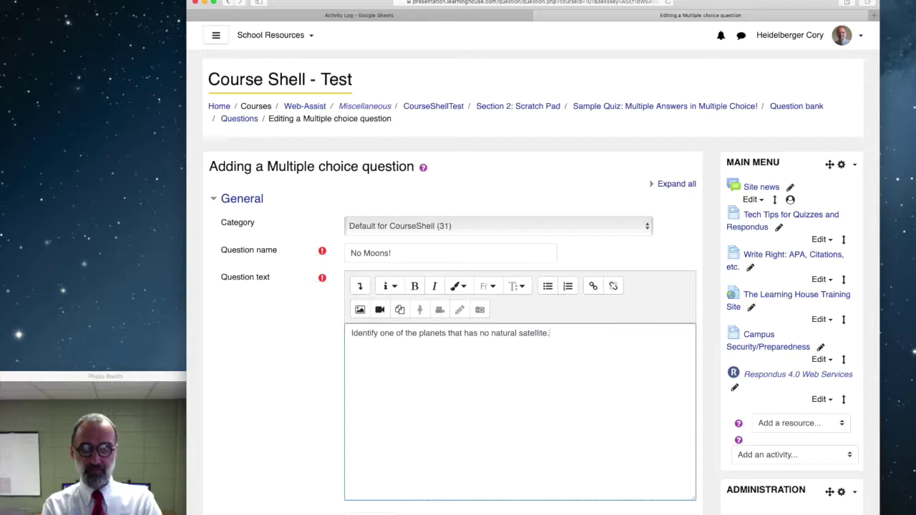
# - Enter Mercury as Choice 1 and set its grade to 100%
pyautogui.scroll(-4, 331, 406)
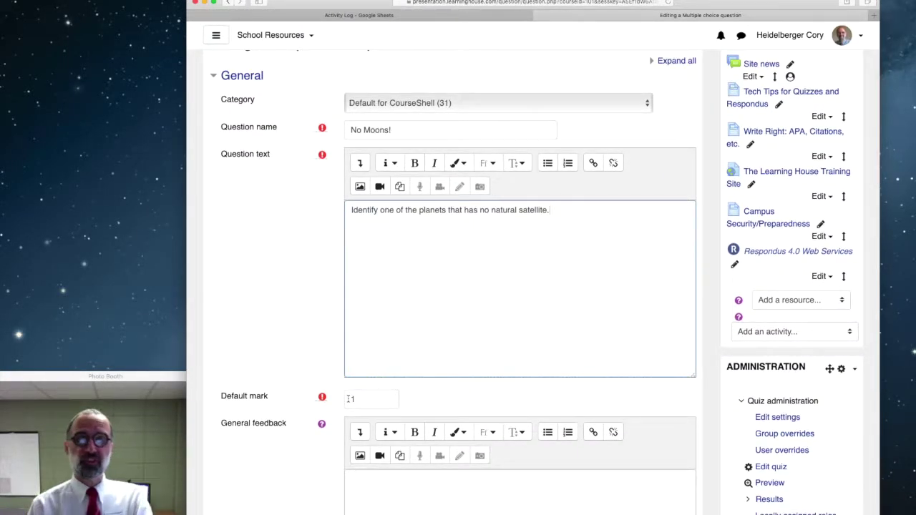
pyautogui.scroll(-8, 349, 399)
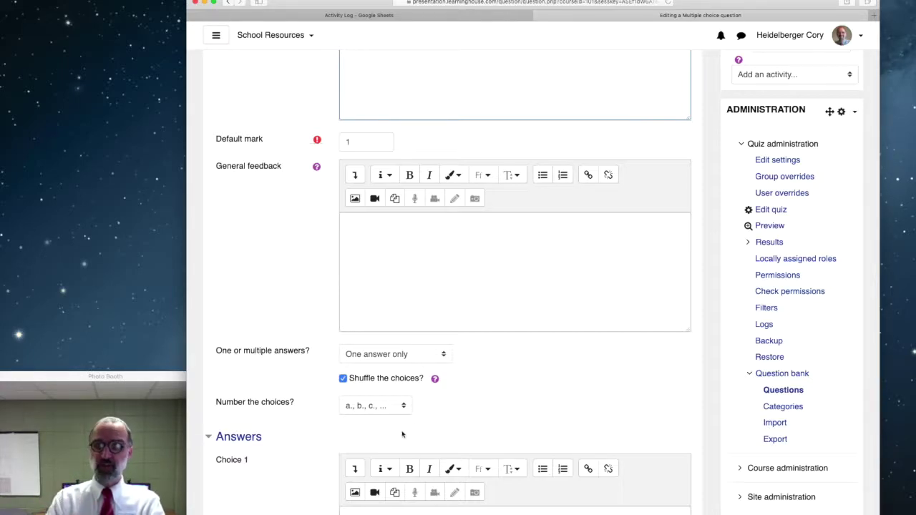
pyautogui.scroll(-5, 403, 431)
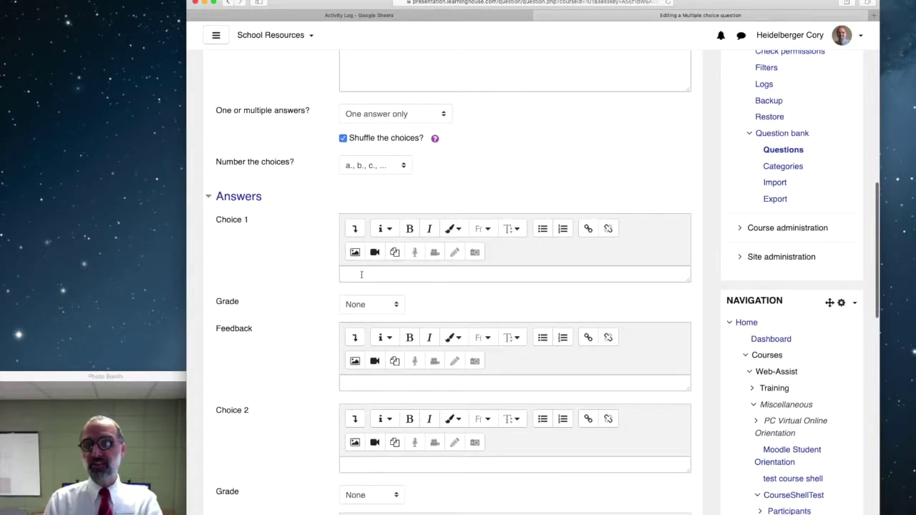
pyautogui.click(362, 275)
pyautogui.write('Mercury')
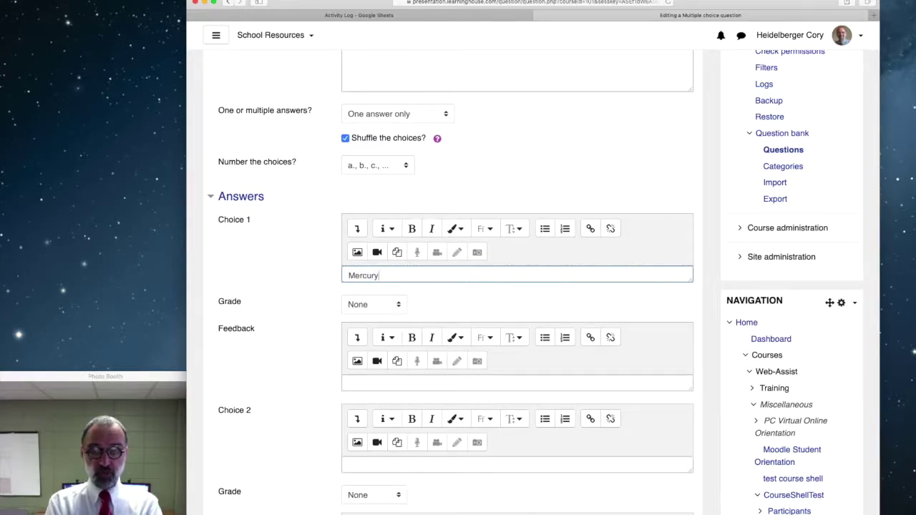
pyautogui.click(368, 306)
pyautogui.click(362, 318)
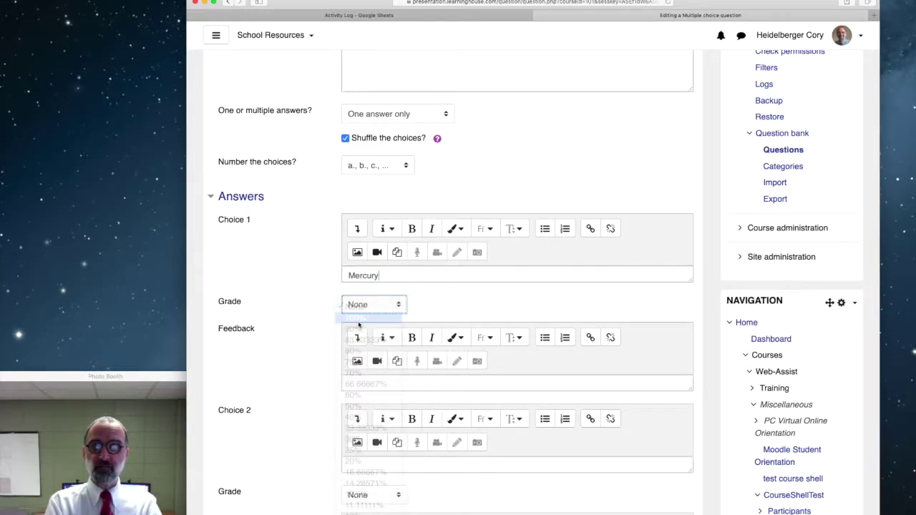
# - Enter Venus as Choice 2 and set its grade to 100%
pyautogui.scroll(-4, 314, 369)
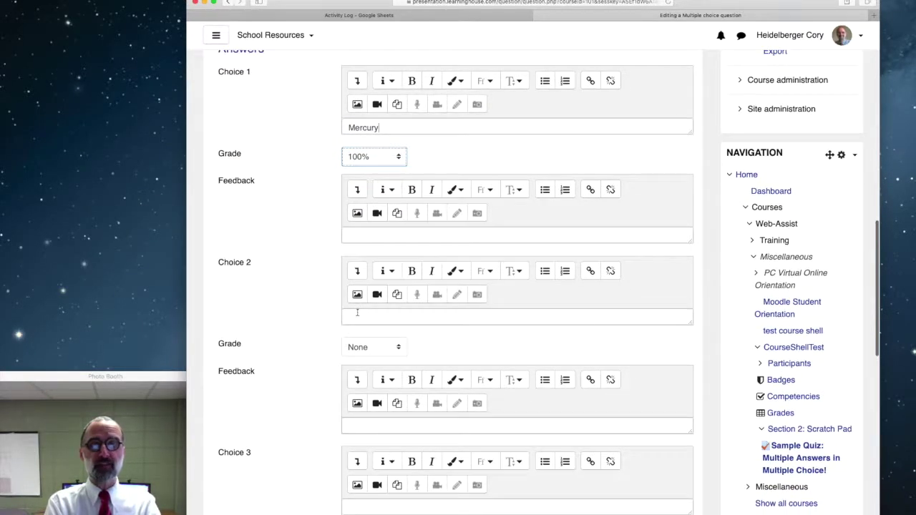
pyautogui.click(358, 315)
pyautogui.write('Venus')
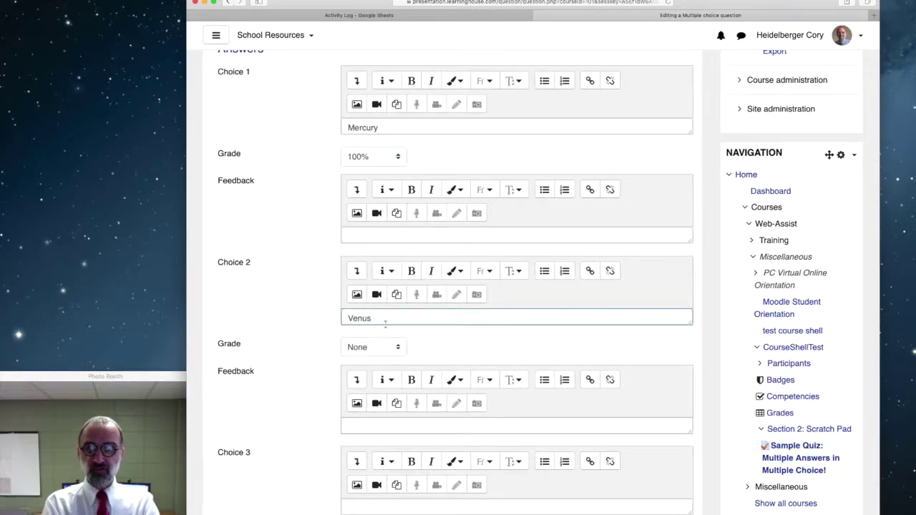
pyautogui.click(370, 347)
pyautogui.click(365, 360)
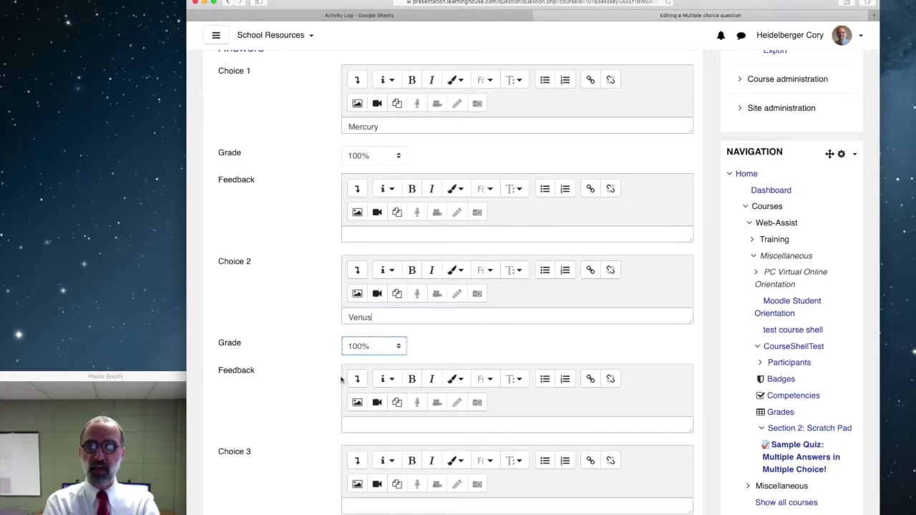
# - Fill in Choices 3, 4 and 5 with the ungraded answers Earth, Mars and Pluto
pyautogui.scroll(-3, 347, 418)
pyautogui.click(348, 417)
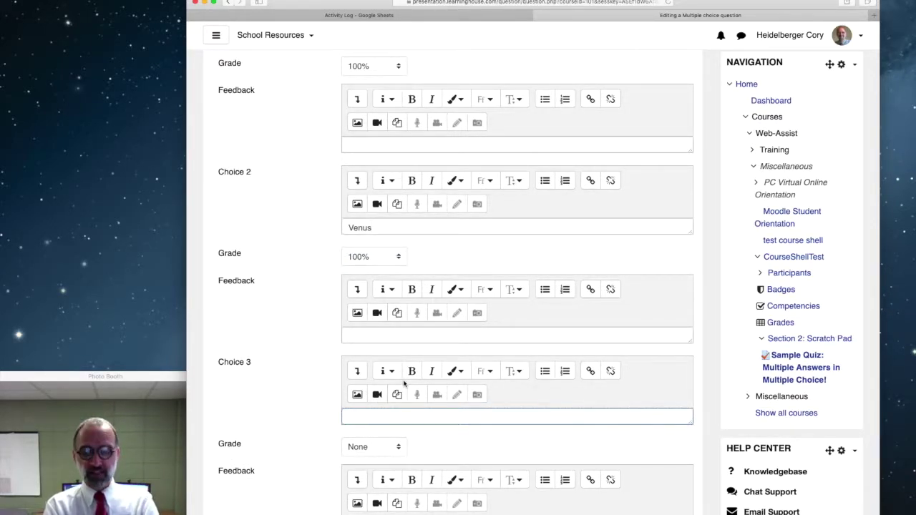
pyautogui.write('Earth')
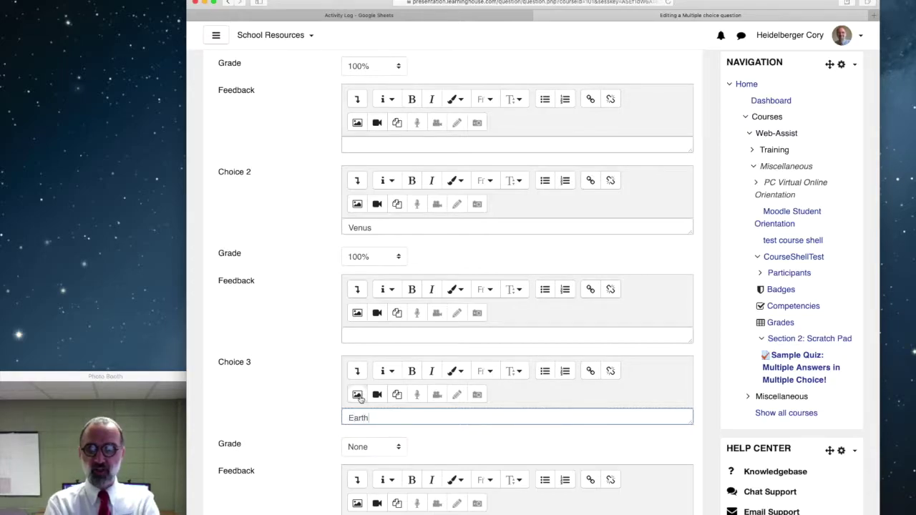
pyautogui.scroll(-6, 360, 399)
pyautogui.click(367, 384)
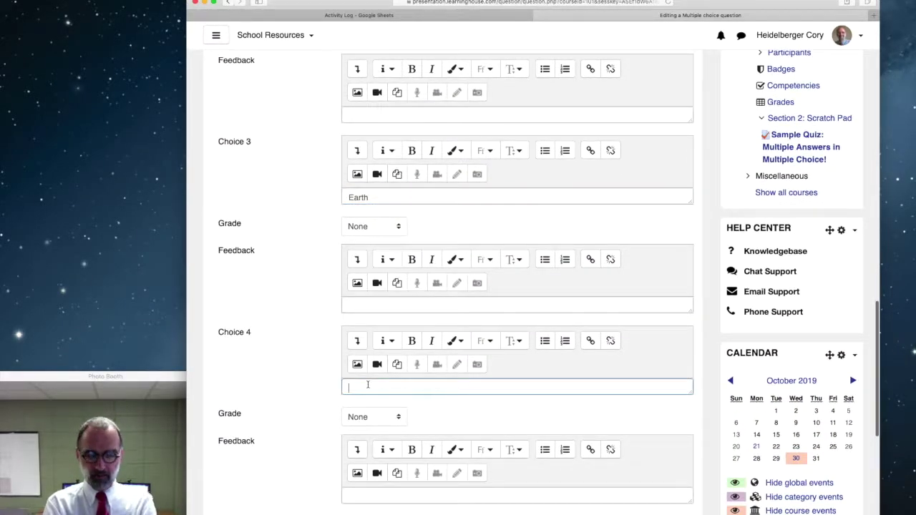
pyautogui.write('Mars')
pyautogui.scroll(-2, 344, 435)
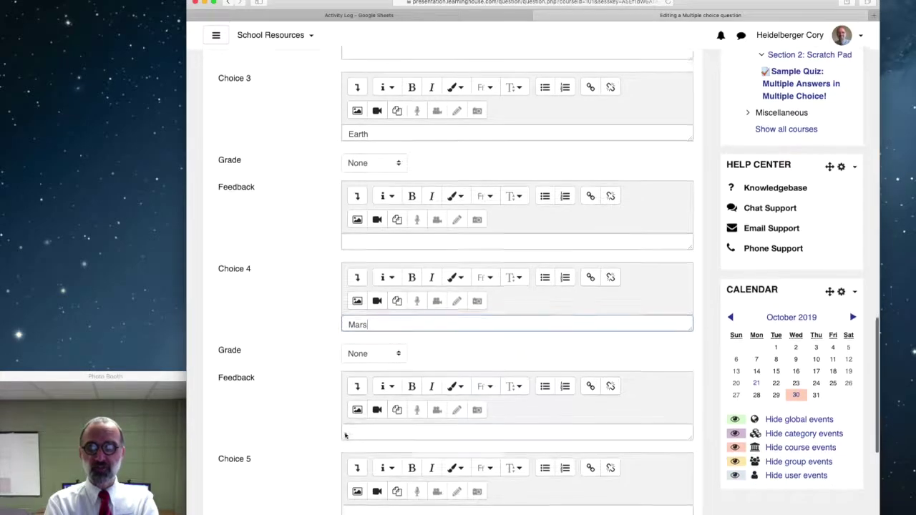
pyautogui.scroll(-2, 344, 435)
pyautogui.click(368, 441)
pyautogui.write('Plu')
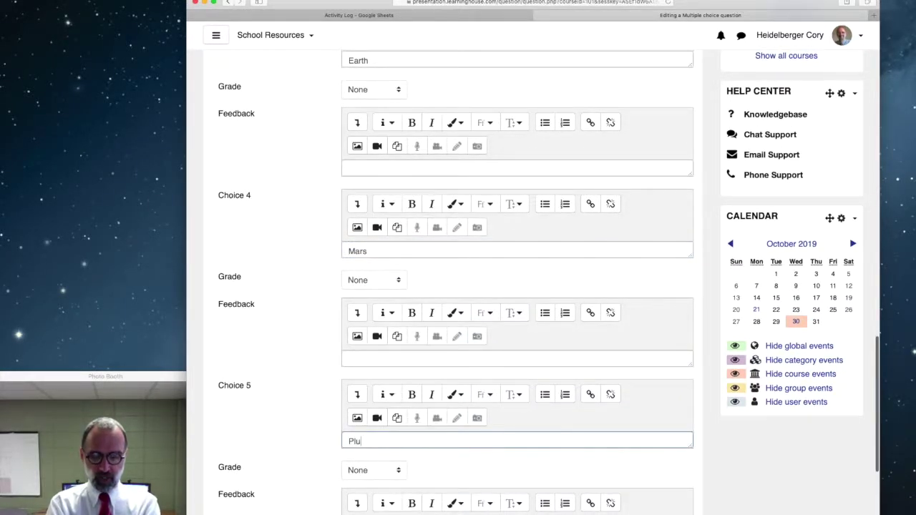
pyautogui.write('to')
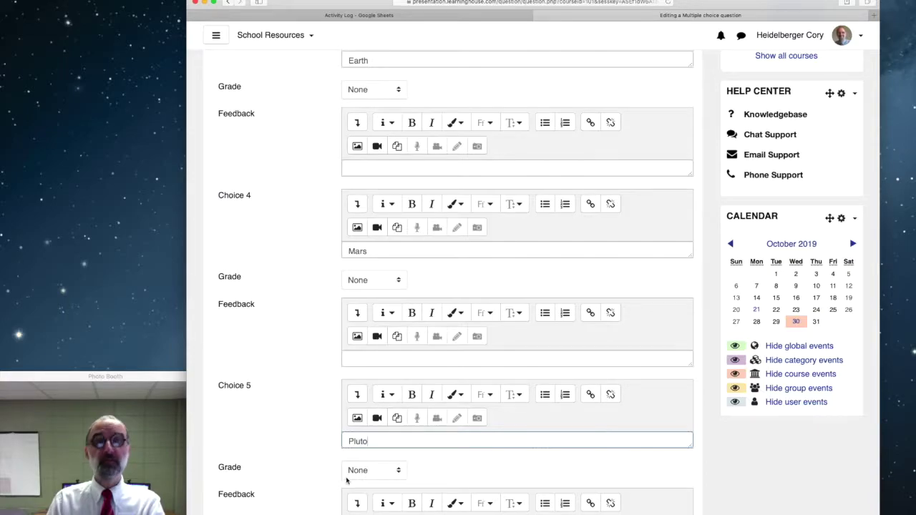
# - Review the answer choices with their grades and the one-or-multiple-answers setting of the No Moons! question
pyautogui.scroll(10, 304, 419)
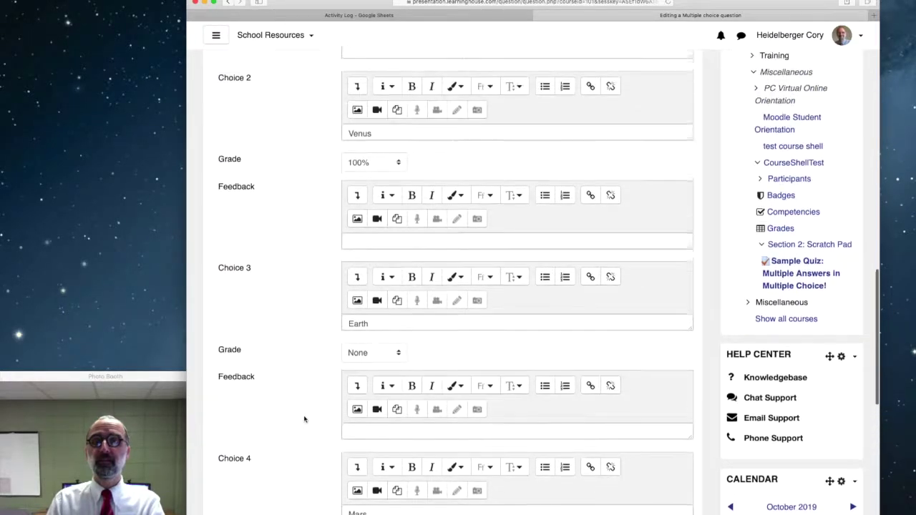
pyautogui.scroll(4, 304, 419)
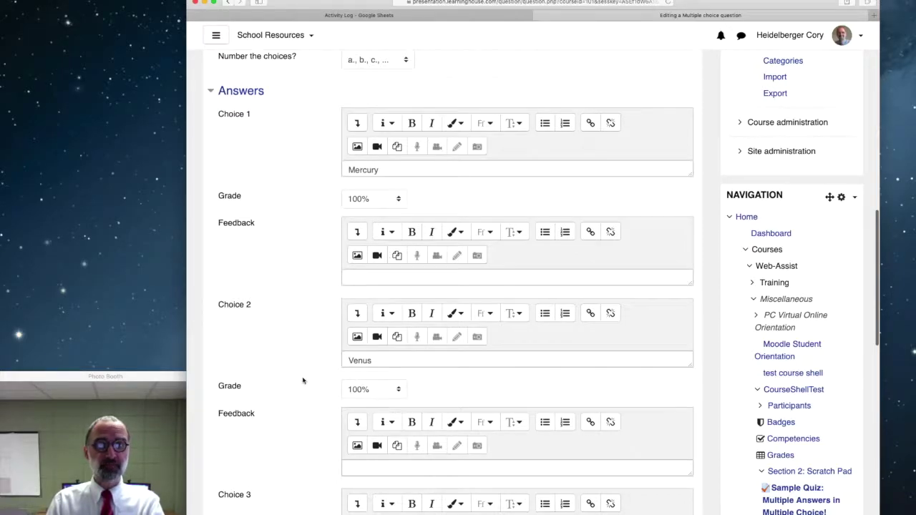
pyautogui.scroll(-11, 303, 380)
pyautogui.scroll(10, 303, 380)
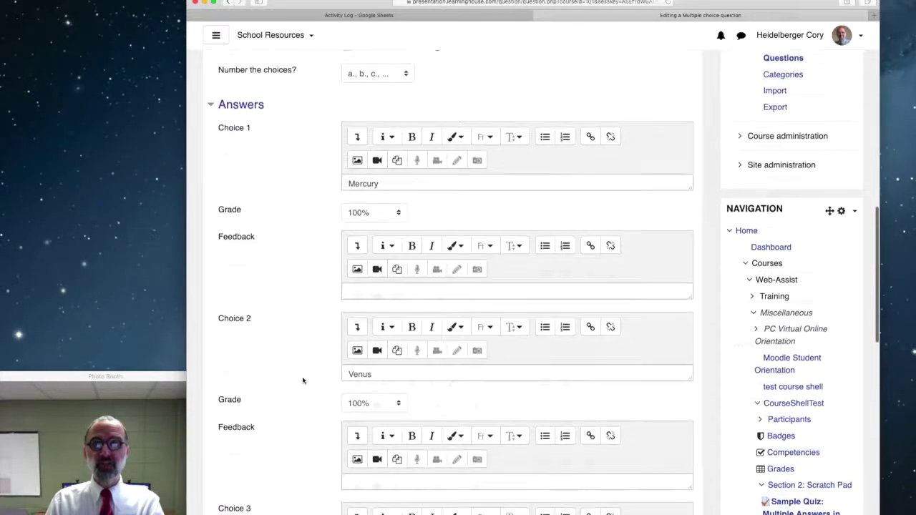
pyautogui.scroll(4, 303, 380)
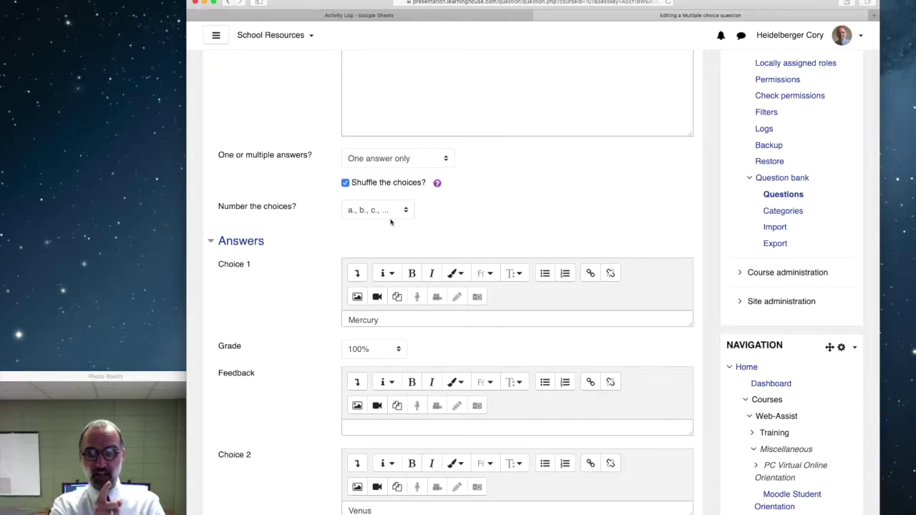
pyautogui.scroll(-2, 403, 401)
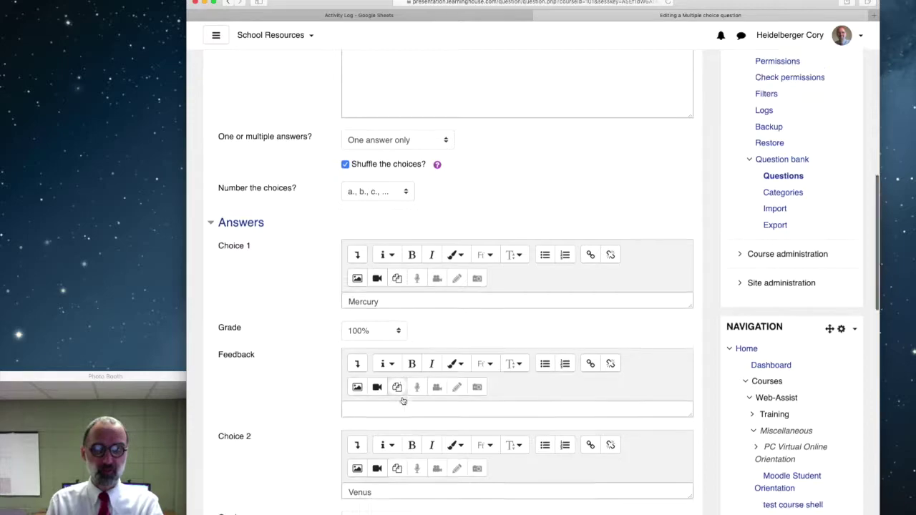
pyautogui.scroll(-3, 403, 401)
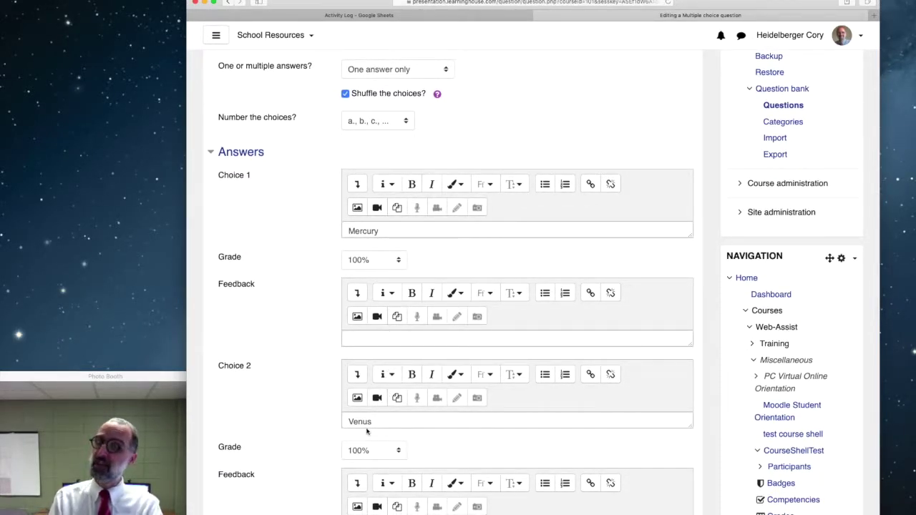
pyautogui.scroll(-1, 364, 431)
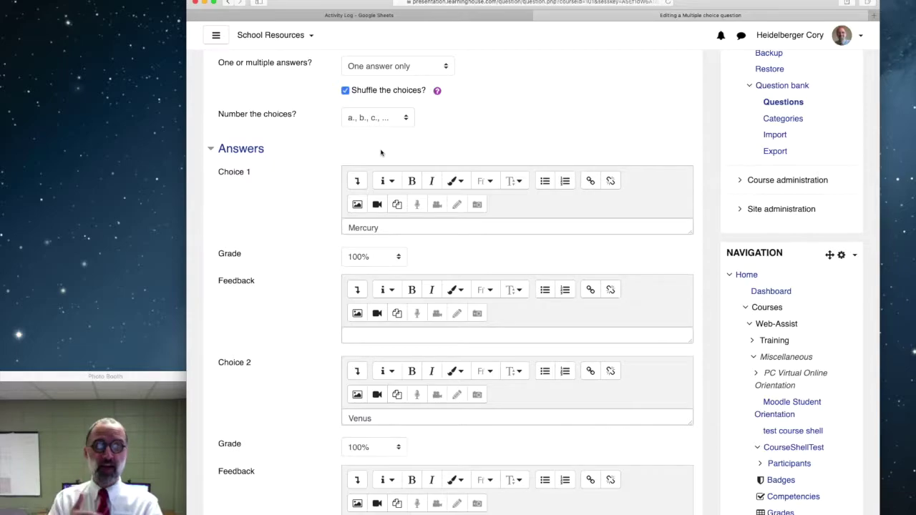
# - Save the No Moons! question and continue editing it
pyautogui.scroll(-10, 390, 243)
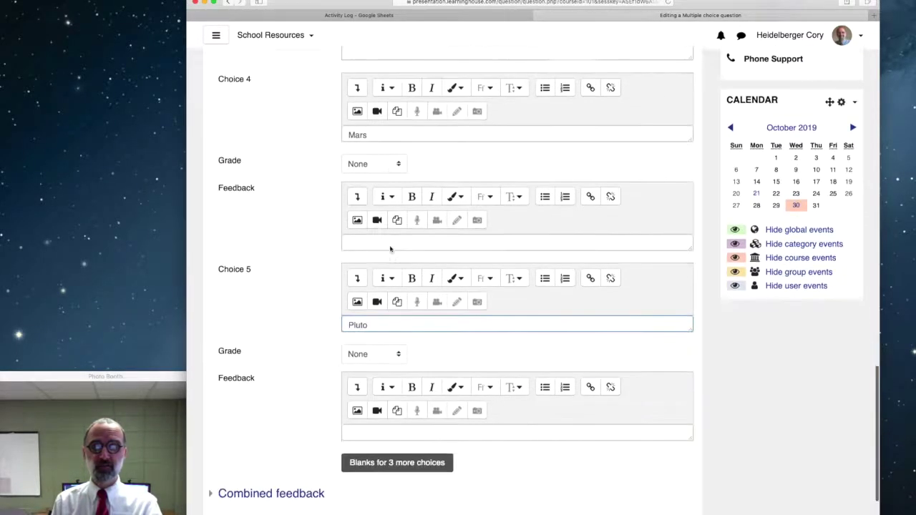
pyautogui.scroll(-5, 390, 249)
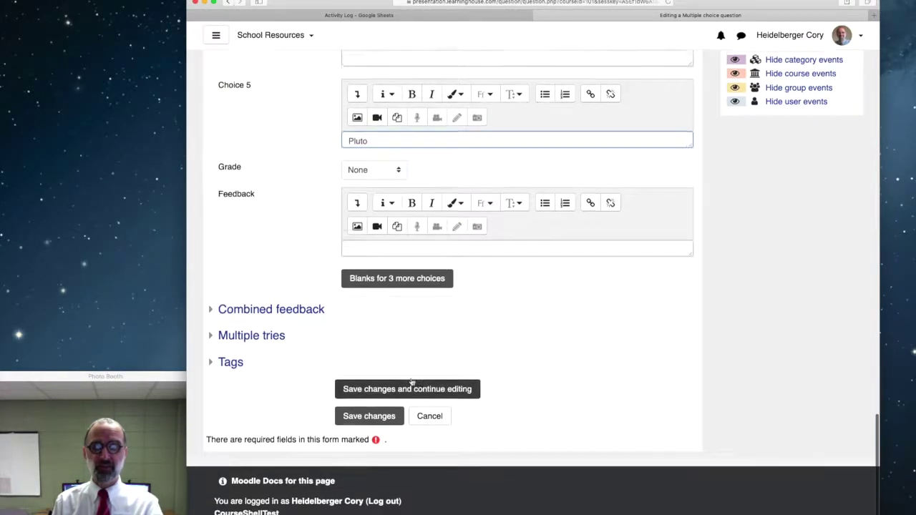
pyautogui.click(412, 391)
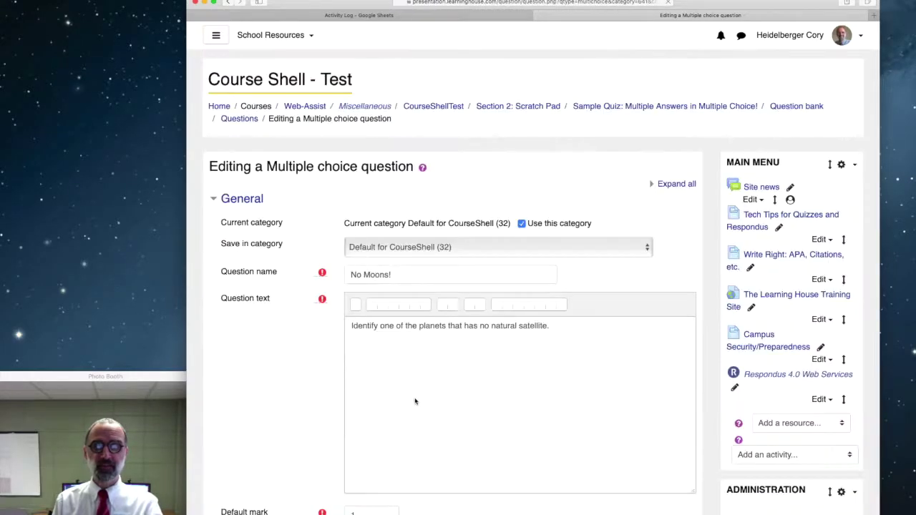
# - Review the saved answer choices and grades of the No Moons! question, and open the question's preview
pyautogui.scroll(-10, 415, 401)
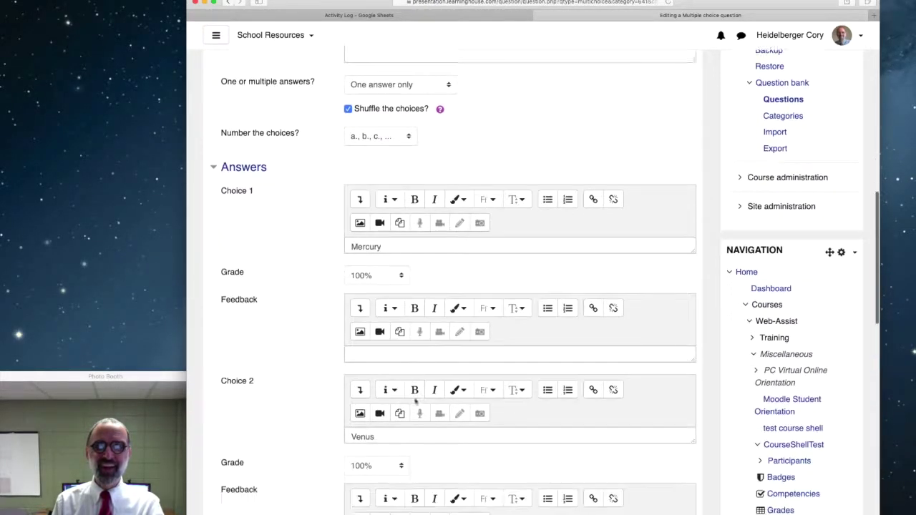
pyautogui.scroll(2, 416, 403)
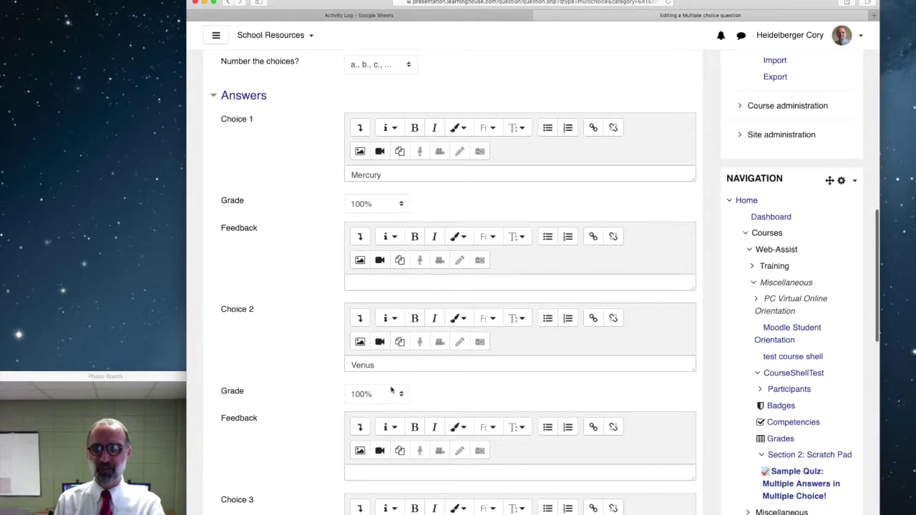
pyautogui.scroll(-1, 392, 390)
pyautogui.scroll(-5, 392, 390)
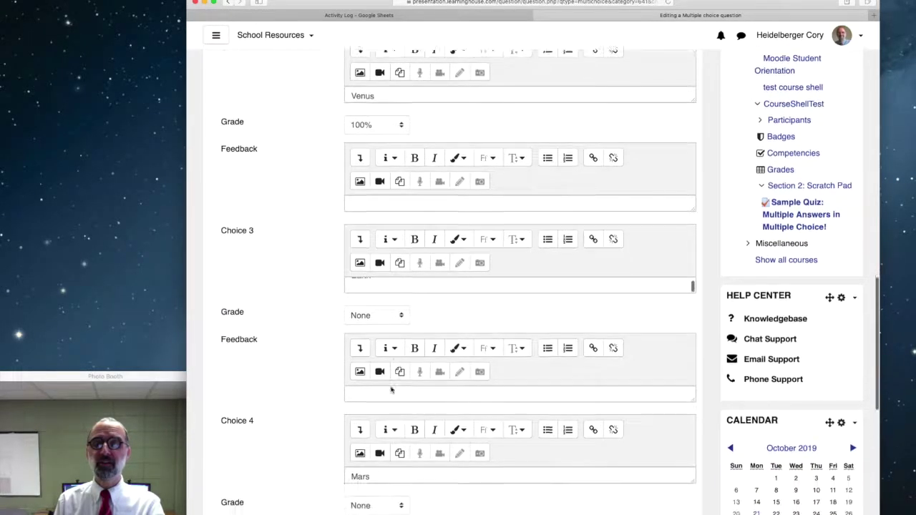
pyautogui.scroll(1, 448, 172)
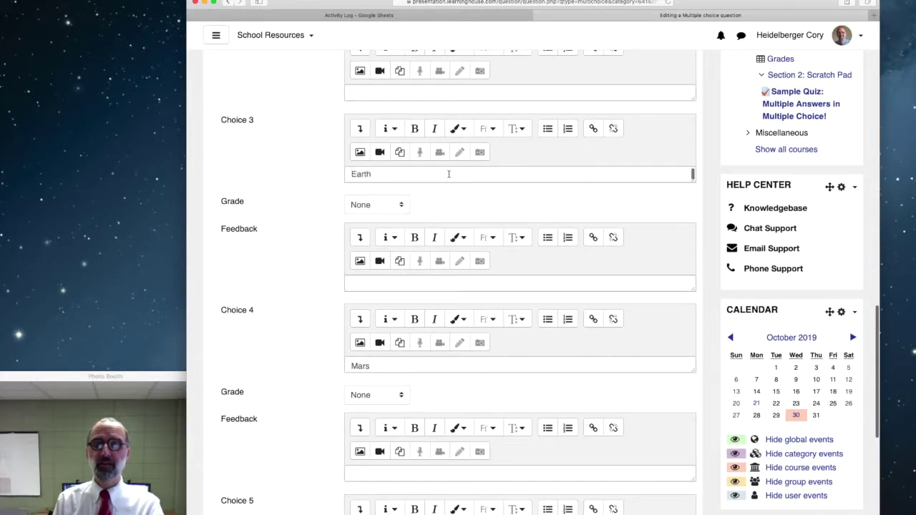
pyautogui.scroll(-5, 453, 339)
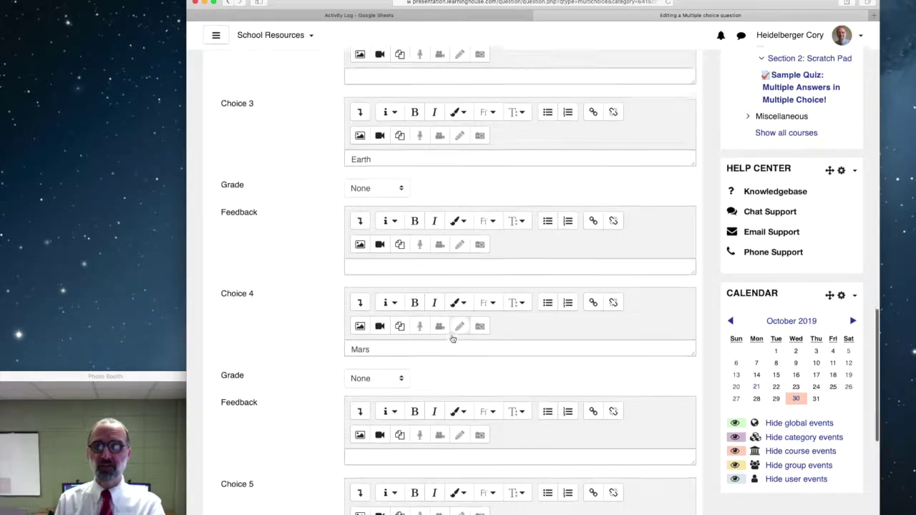
pyautogui.scroll(-6, 453, 339)
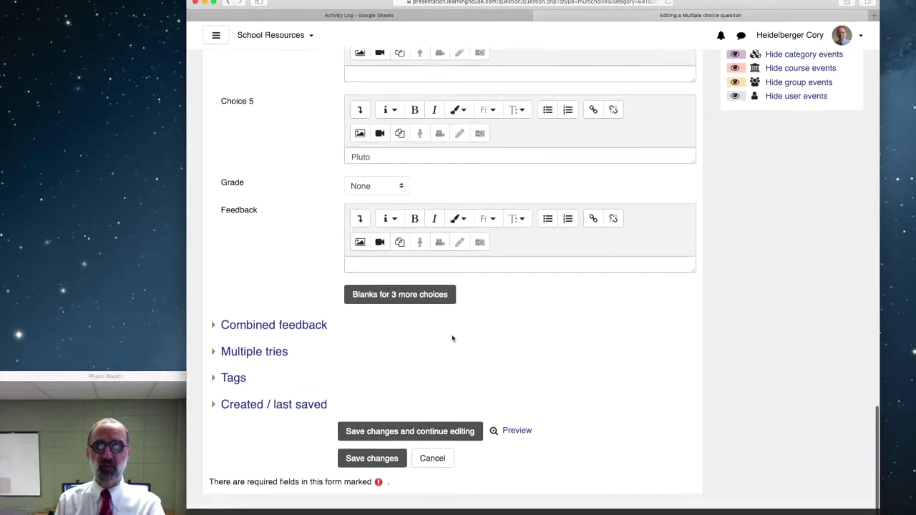
pyautogui.click(514, 425)
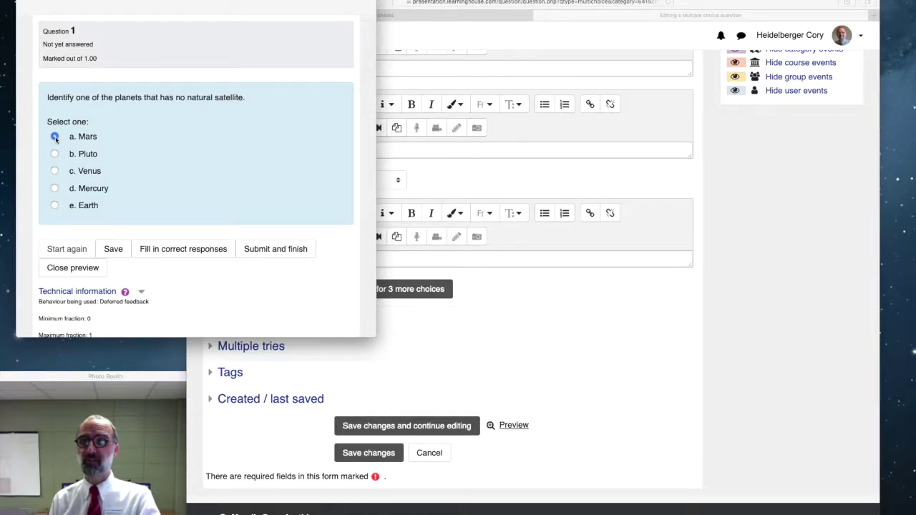
# - Try selecting different planets in the question preview to test single-answer selection, leaving Venus as the chosen answer
pyautogui.click(55, 155)
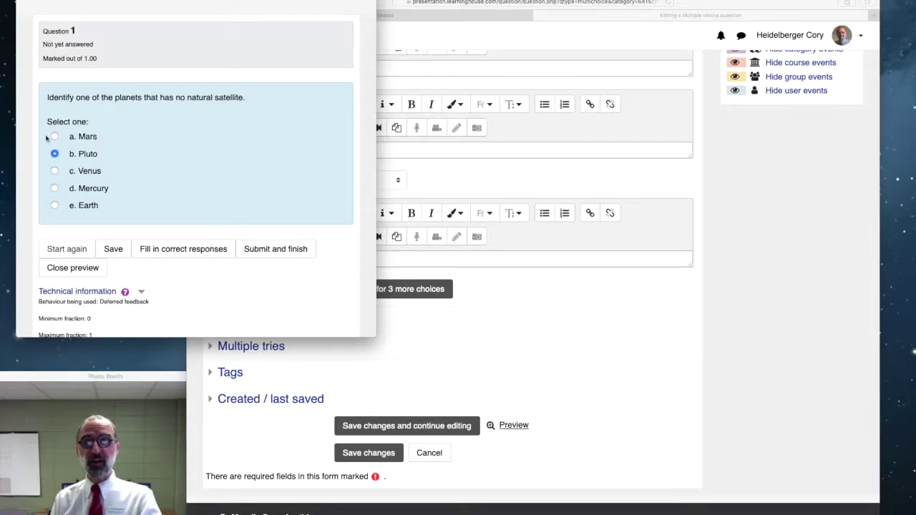
pyautogui.click(54, 188)
pyautogui.click(54, 172)
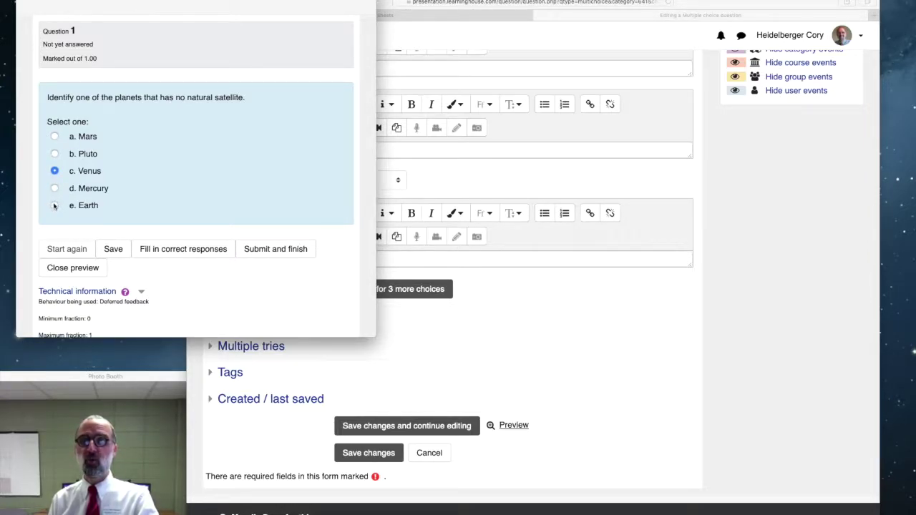
pyautogui.click(55, 206)
pyautogui.click(54, 189)
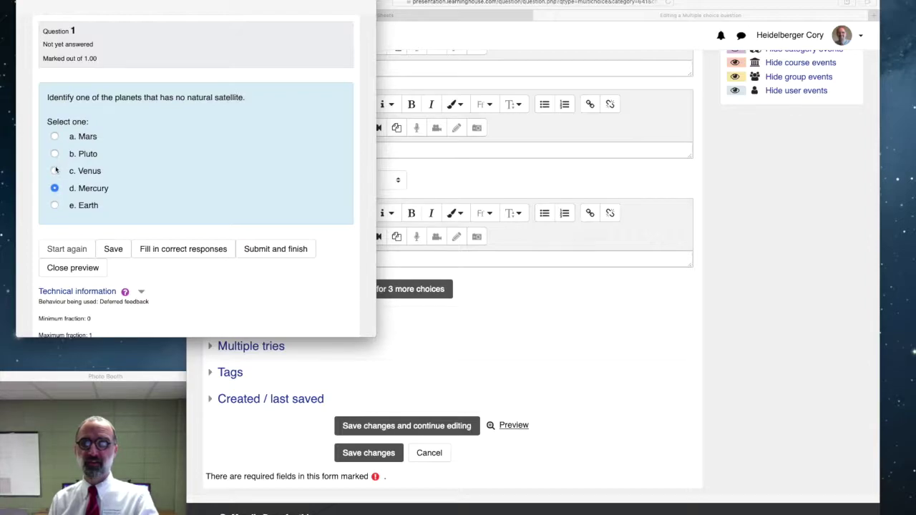
pyautogui.click(54, 172)
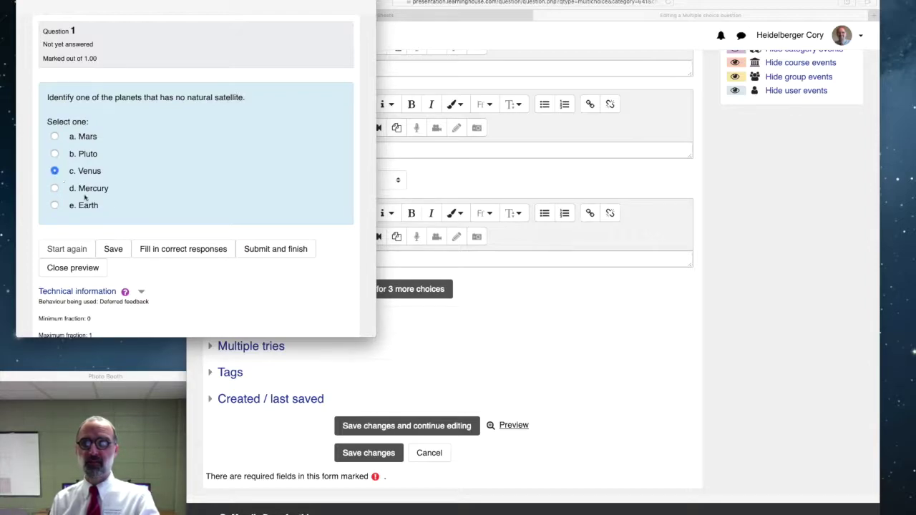
# - Submit and finish the previewed question with Venus selected, and review the grading feedback and technical information
pyautogui.click(274, 249)
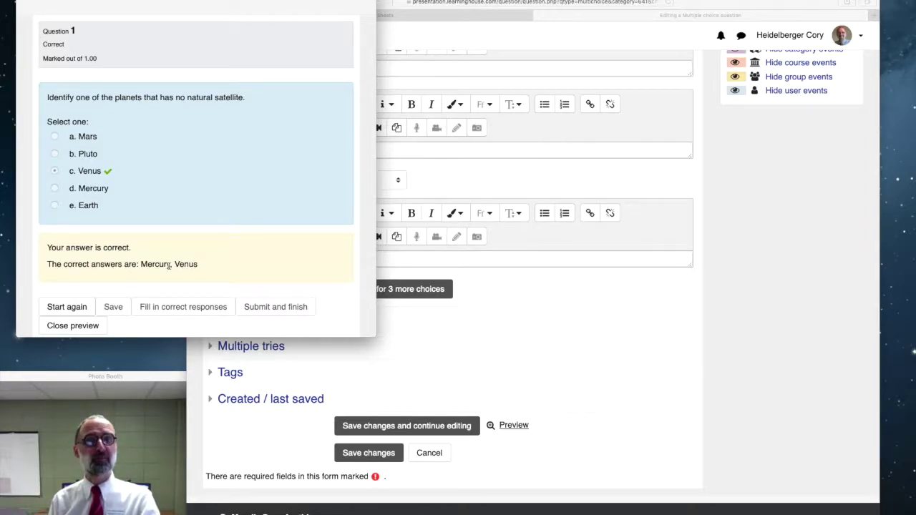
pyautogui.scroll(-3, 169, 266)
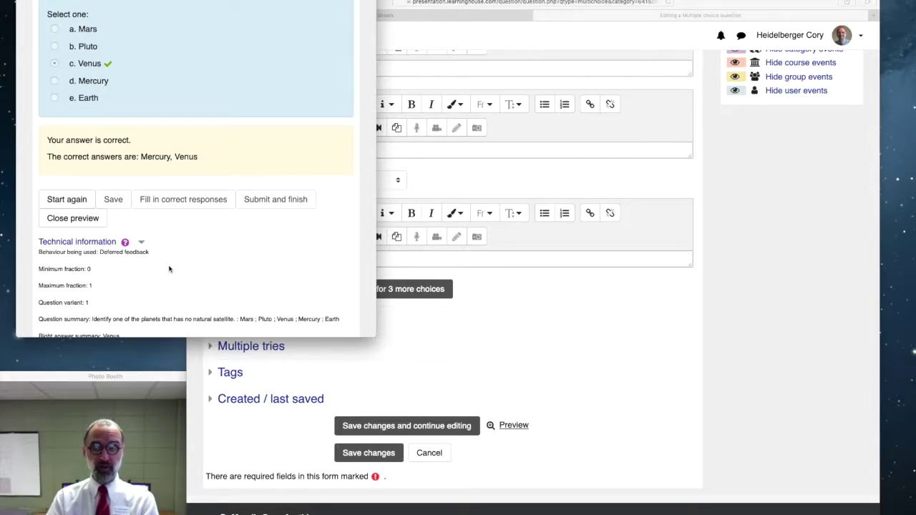
pyautogui.scroll(3, 150, 67)
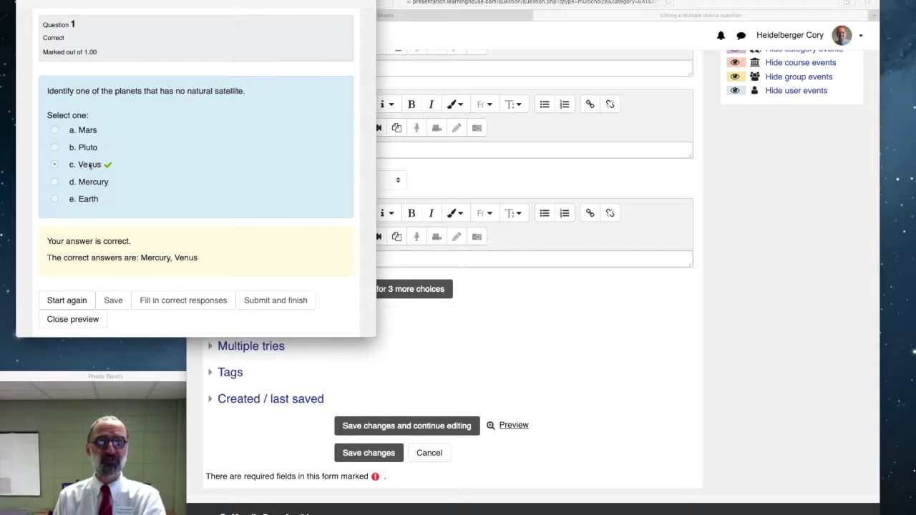
# - Save the No Moons! question and add a new All-or-Nothing Multiple Choice question at the end of quiz page 1
pyautogui.click(368, 452)
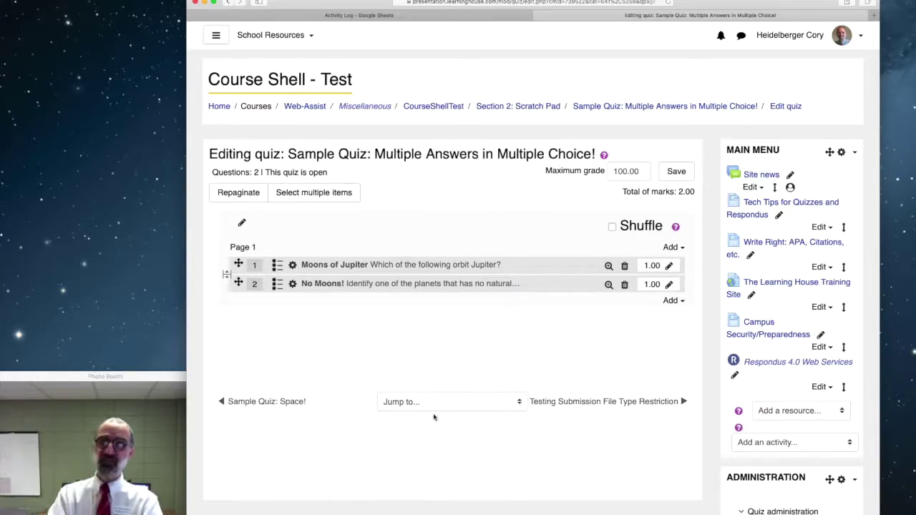
pyautogui.click(670, 300)
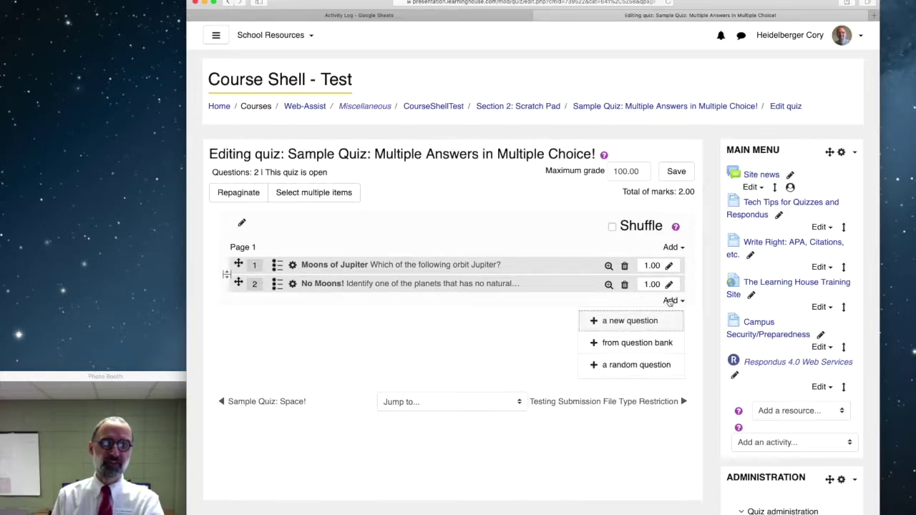
pyautogui.click(637, 322)
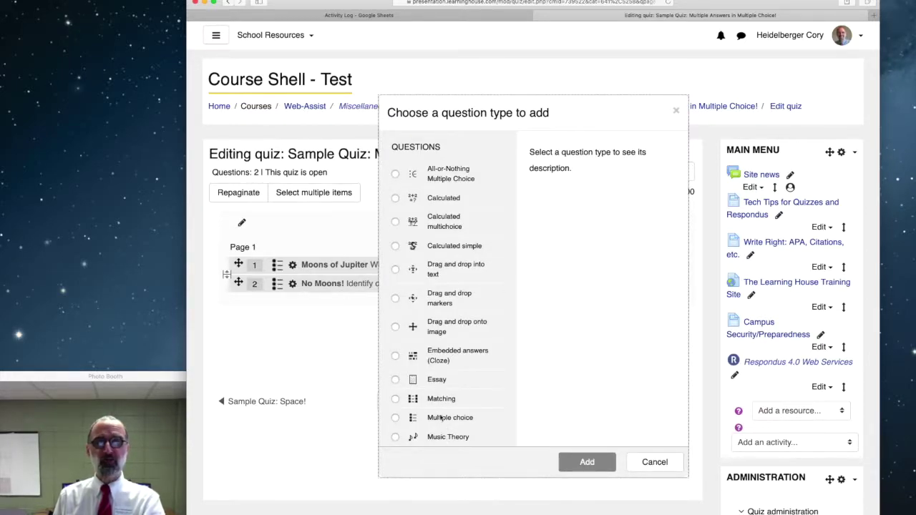
pyautogui.click(395, 175)
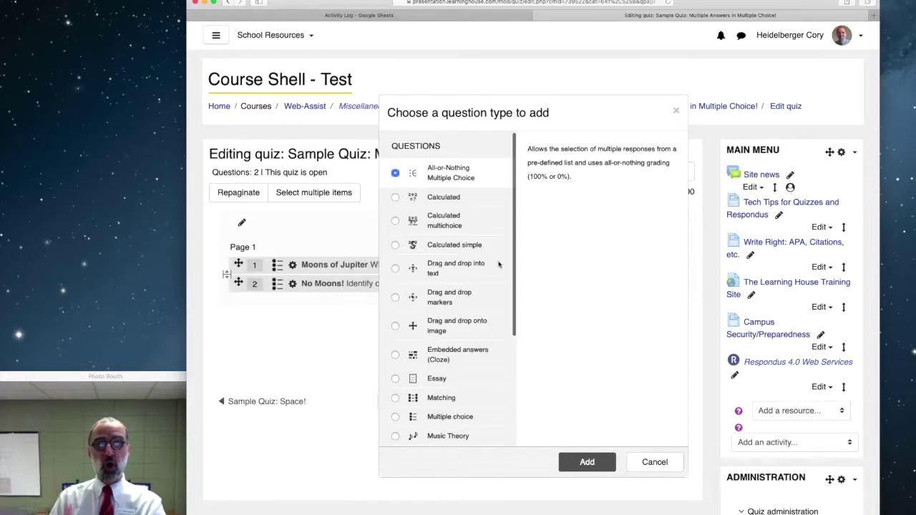
pyautogui.click(572, 464)
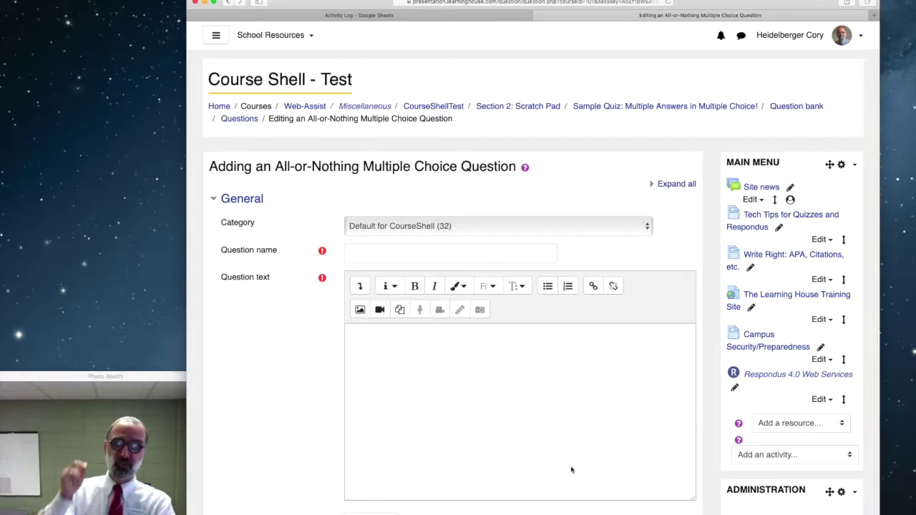
# - Name the question "Moons of Saturn" and enter the question text "Identify ALL of the following that orbit Saturn." with ALL in bold
pyautogui.write('M')
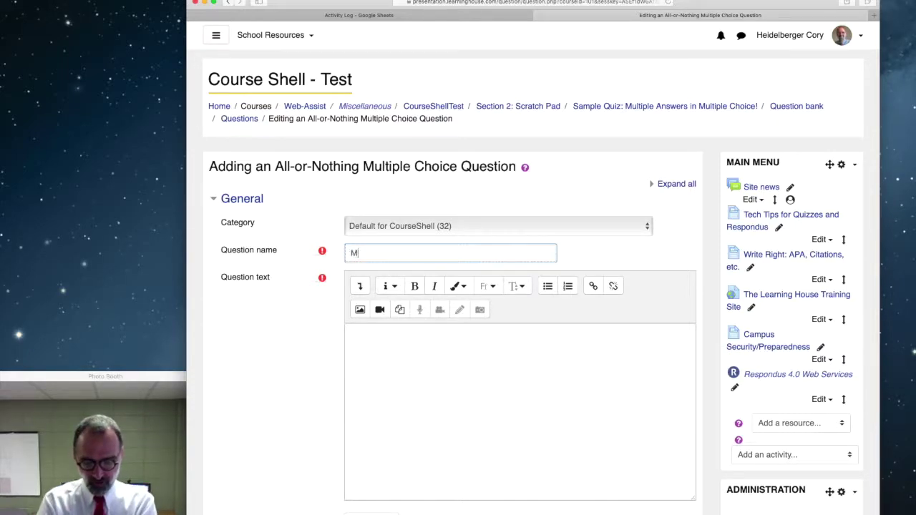
pyautogui.write('oons of Saturn')
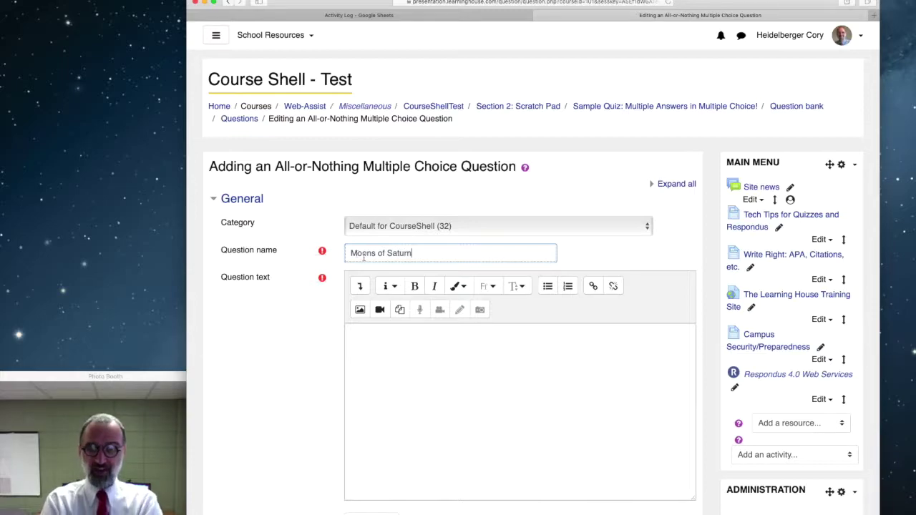
pyautogui.click(365, 378)
pyautogui.write('Identify')
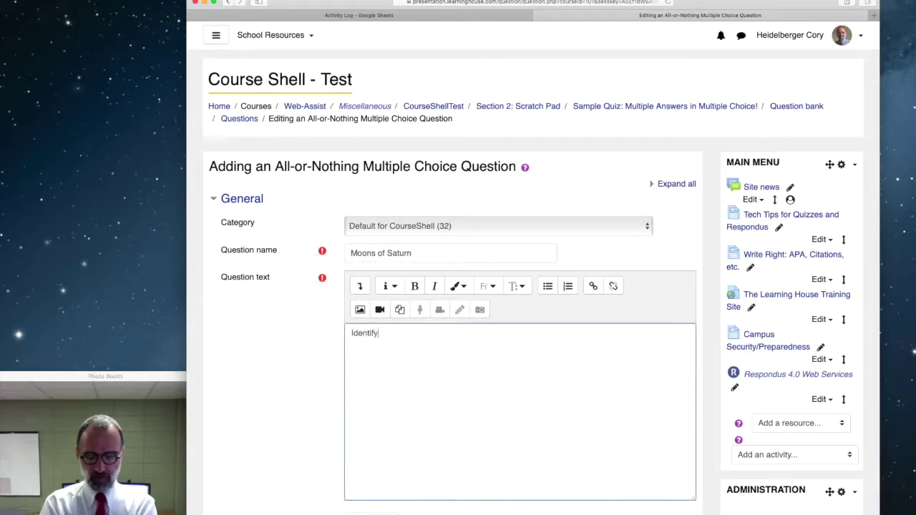
pyautogui.write(' ALL')
pyautogui.hotkey('shift', 'Left')
pyautogui.hotkey('shift', 'Left')
pyautogui.hotkey('shift', 'Left')
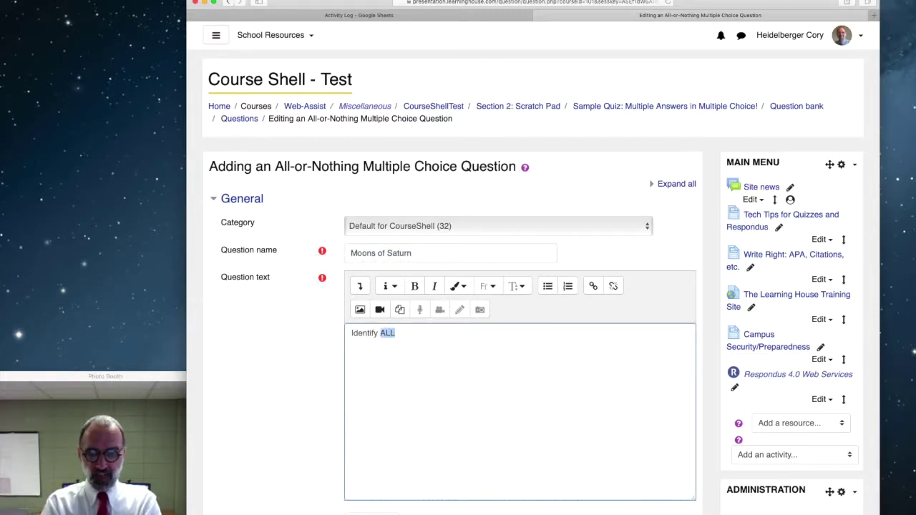
pyautogui.press('super+b')
pyautogui.press('Right')
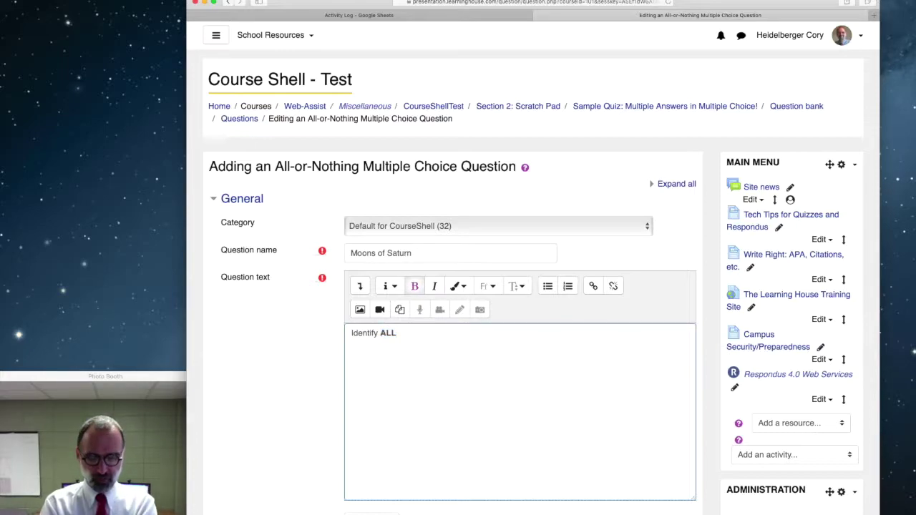
pyautogui.press('super+b')
pyautogui.write('of the following that orbit Saturn.')
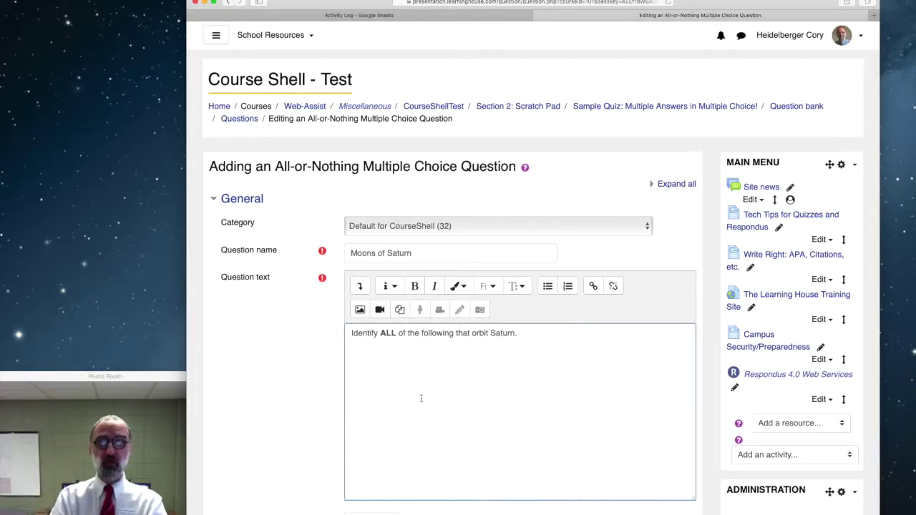
# - Enter Rhea as Choice 1 and mark it as correct
pyautogui.scroll(-3, 421, 398)
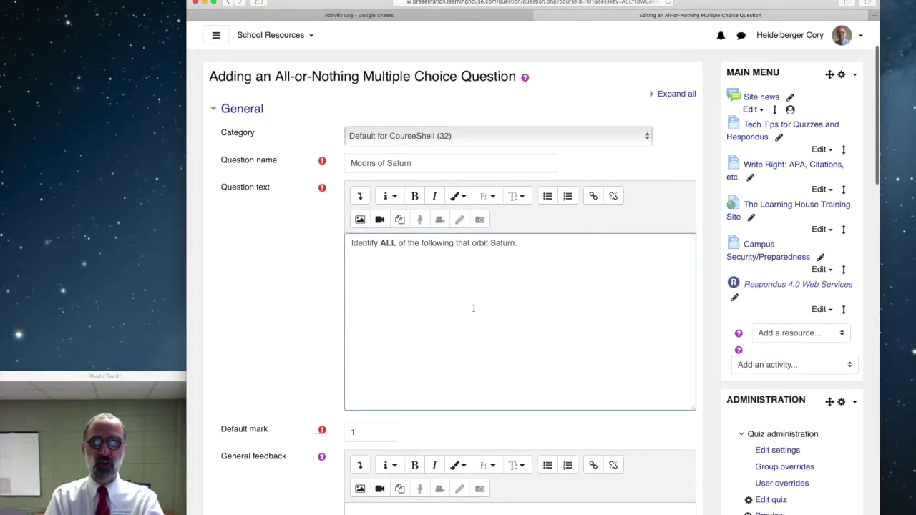
pyautogui.scroll(-10, 443, 379)
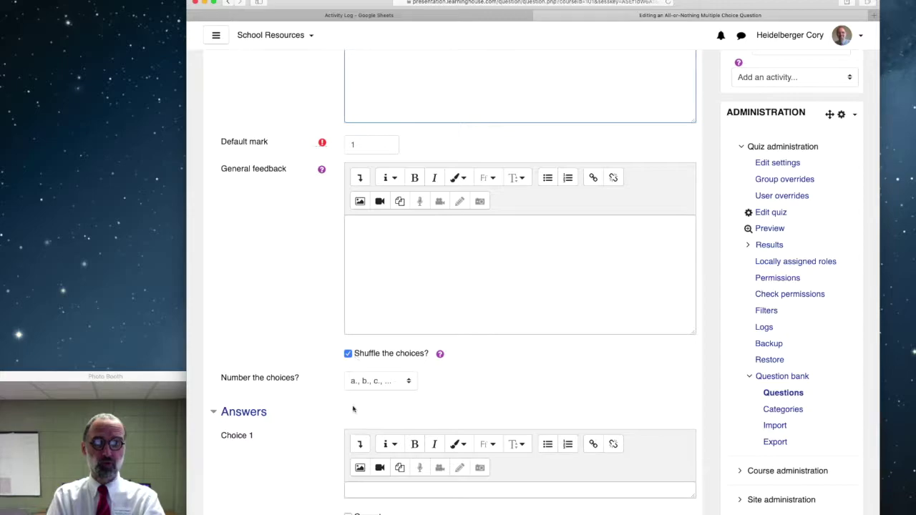
pyautogui.scroll(-9, 352, 409)
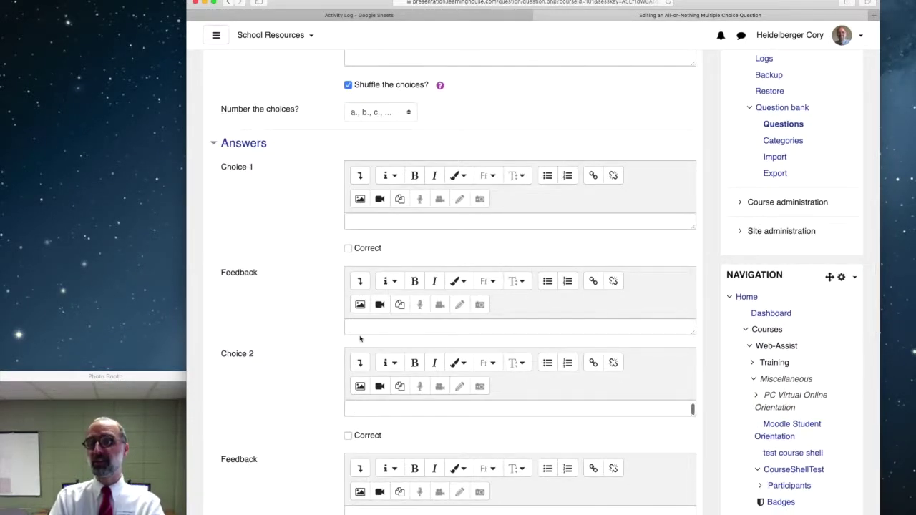
pyautogui.scroll(-2, 360, 339)
pyautogui.scroll(-1, 360, 339)
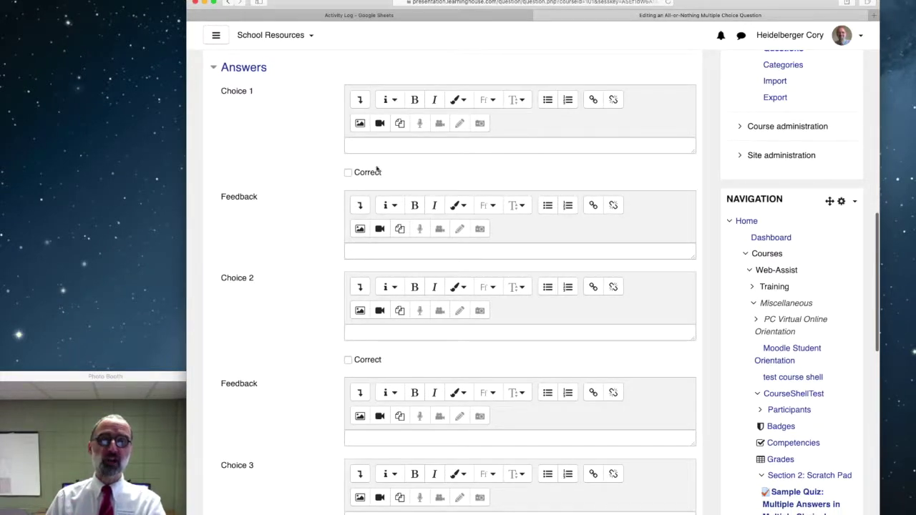
pyautogui.click(357, 149)
pyautogui.write('Rhea')
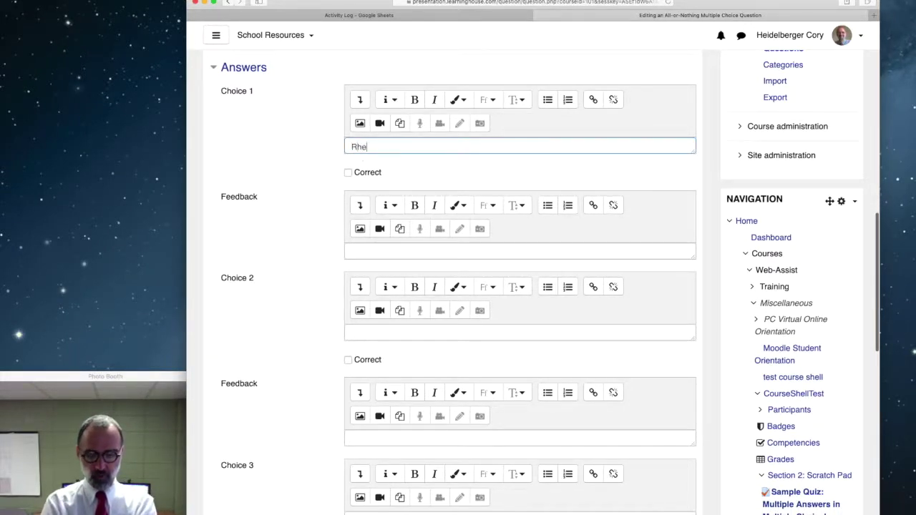
pyautogui.click(348, 173)
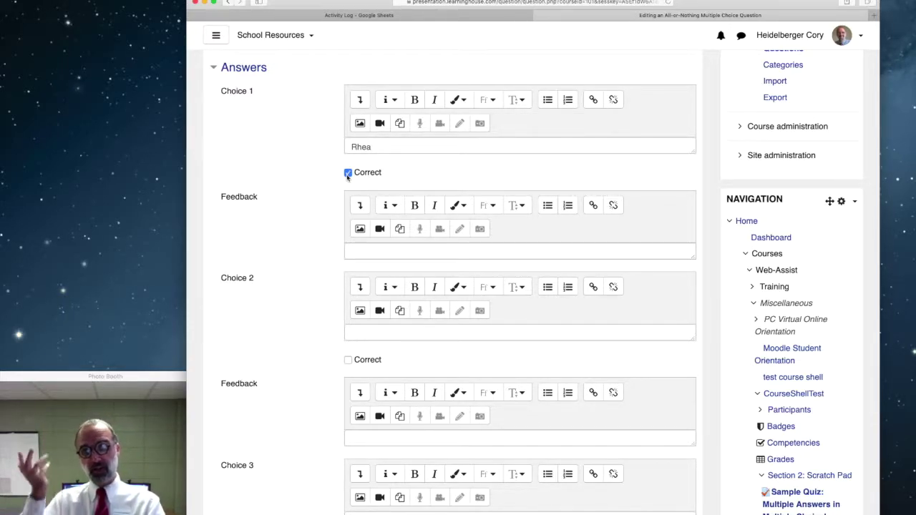
# - Enter Mimas as Choice 2 and mark it as correct
pyautogui.click(363, 331)
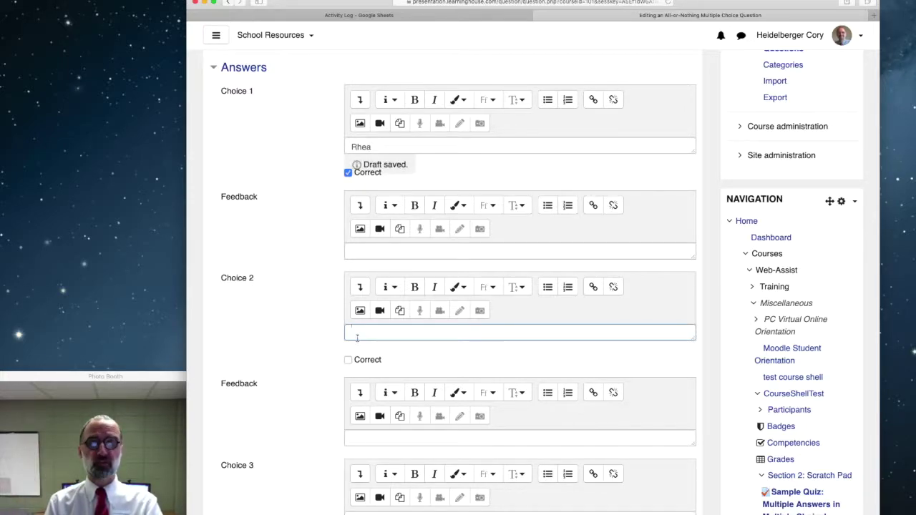
pyautogui.write('Mimas')
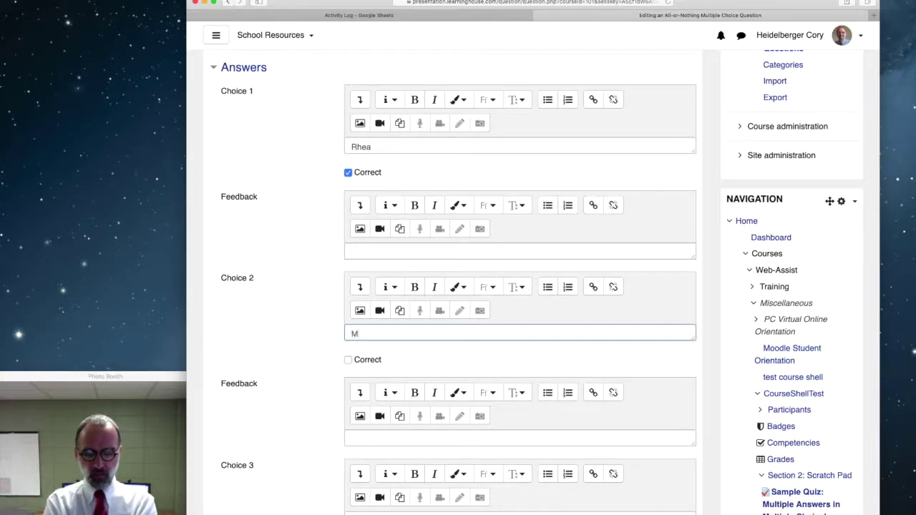
pyautogui.click(348, 359)
# - Enter Enceladus as Choice 3 and mark it as correct
pyautogui.scroll(-1, 358, 430)
pyautogui.click(362, 488)
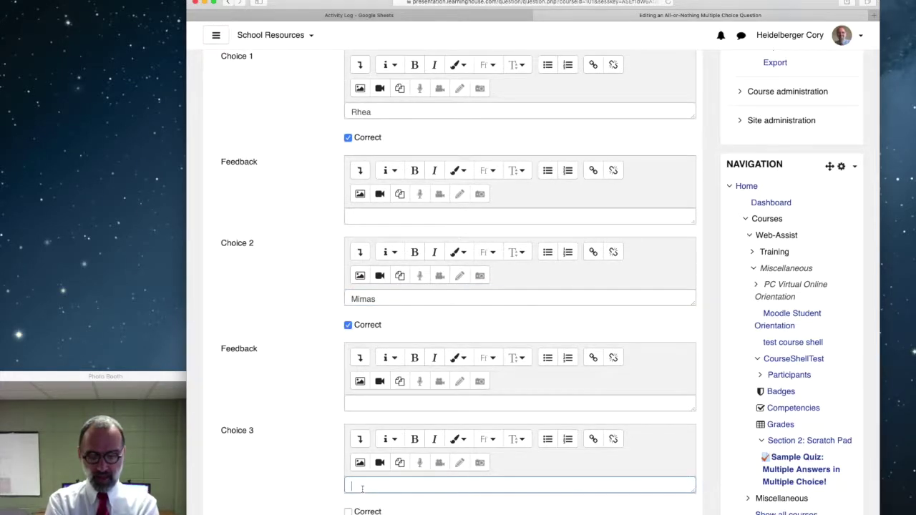
pyautogui.write('Enceladus')
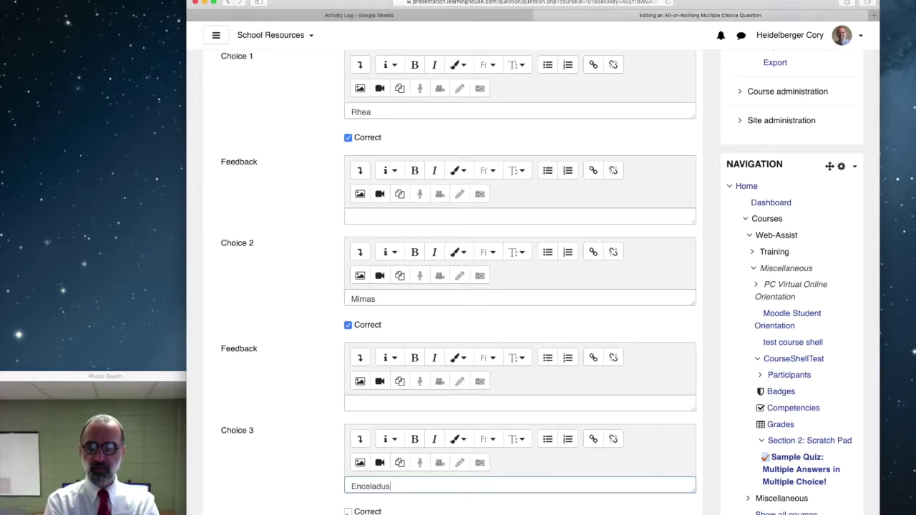
pyautogui.press('Tab')
pyautogui.press('space')
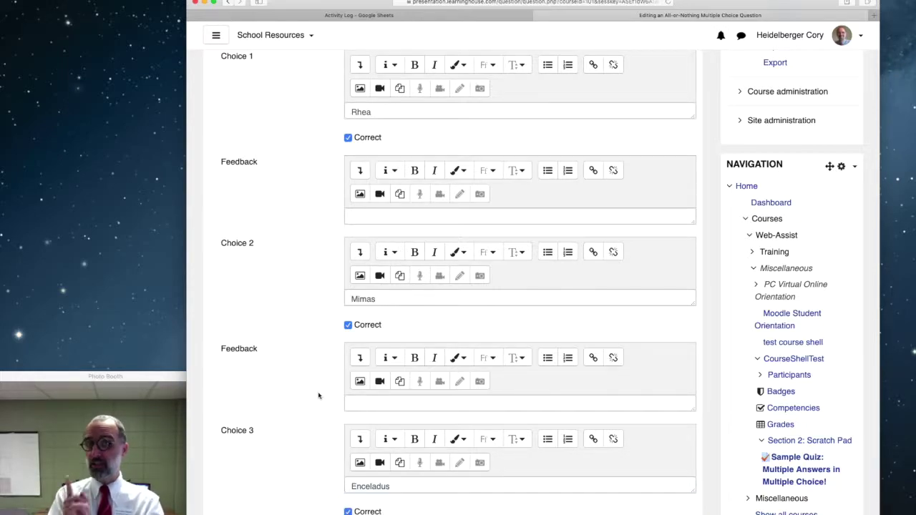
# - Enter Europa as Choice 4 and Titania as Choice 5, leaving both unmarked as incorrect choices
pyautogui.scroll(-5, 319, 395)
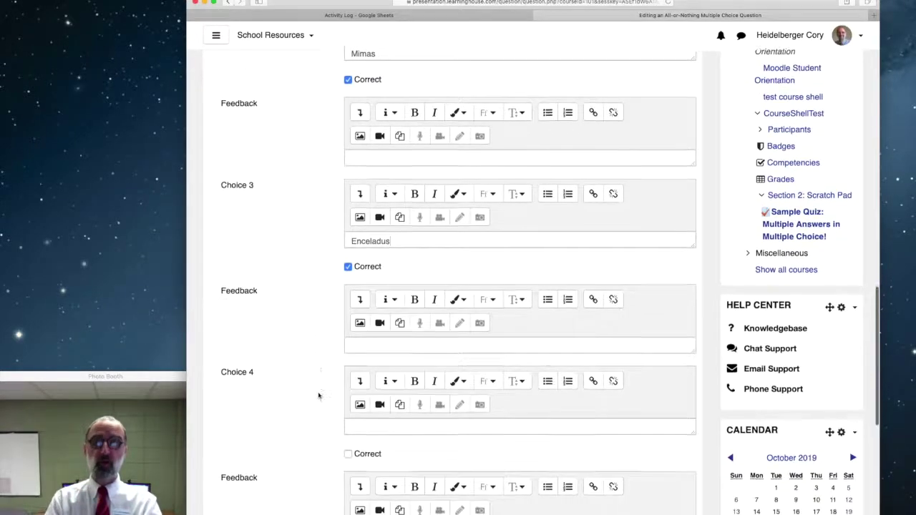
pyautogui.scroll(-2, 318, 396)
pyautogui.click(350, 322)
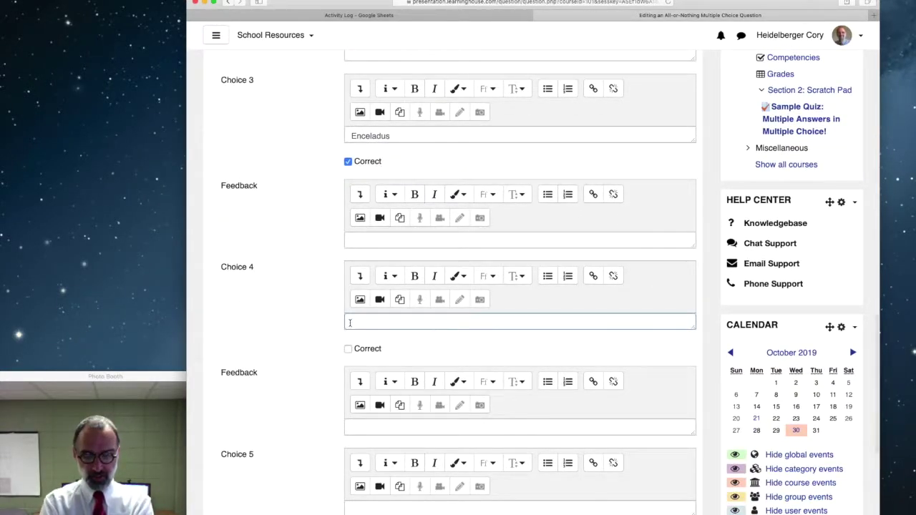
pyautogui.write('Europa')
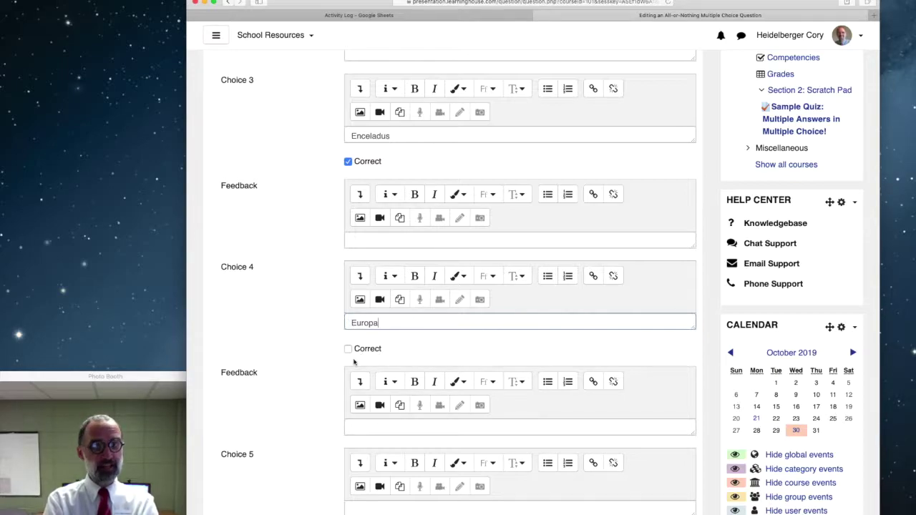
pyautogui.scroll(-3, 327, 411)
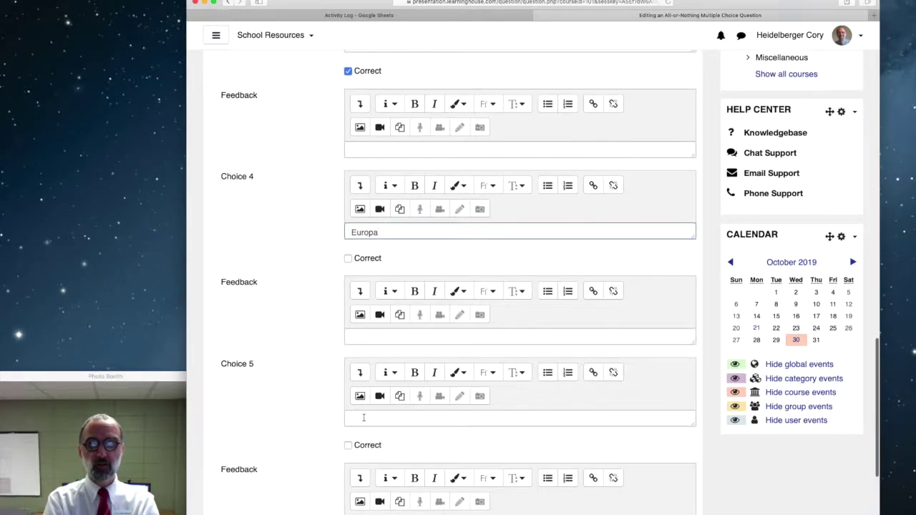
pyautogui.click(363, 418)
pyautogui.write('TItania')
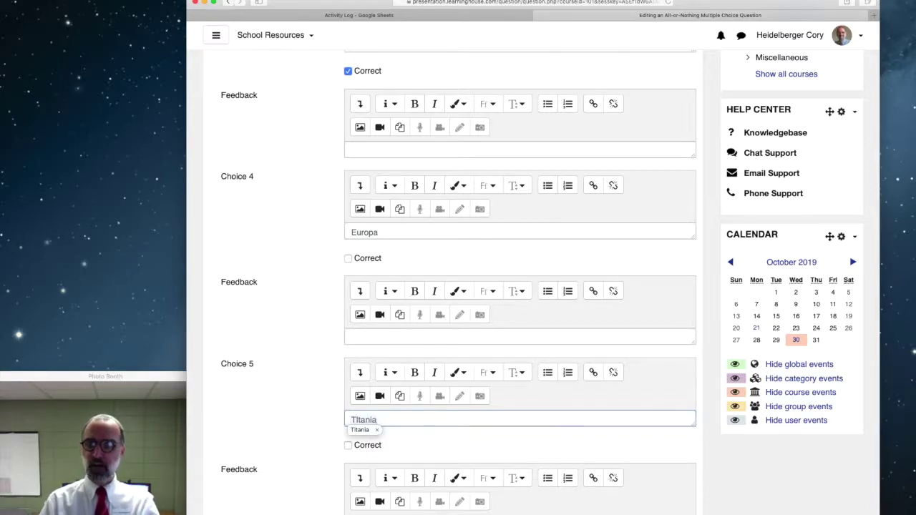
# - Save the Moons of Saturn question while staying in its editor, and open its preview in an enlarged window
pyautogui.scroll(-2, 521, 286)
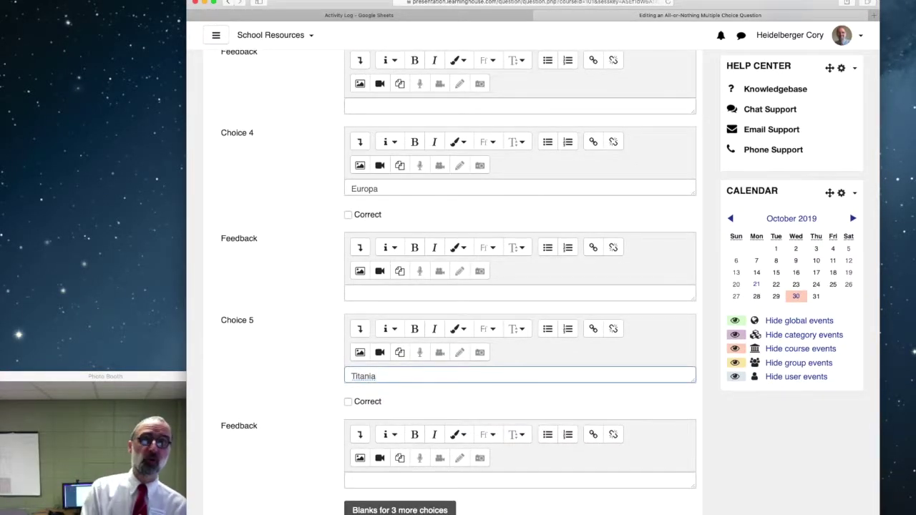
pyautogui.scroll(10, 345, 401)
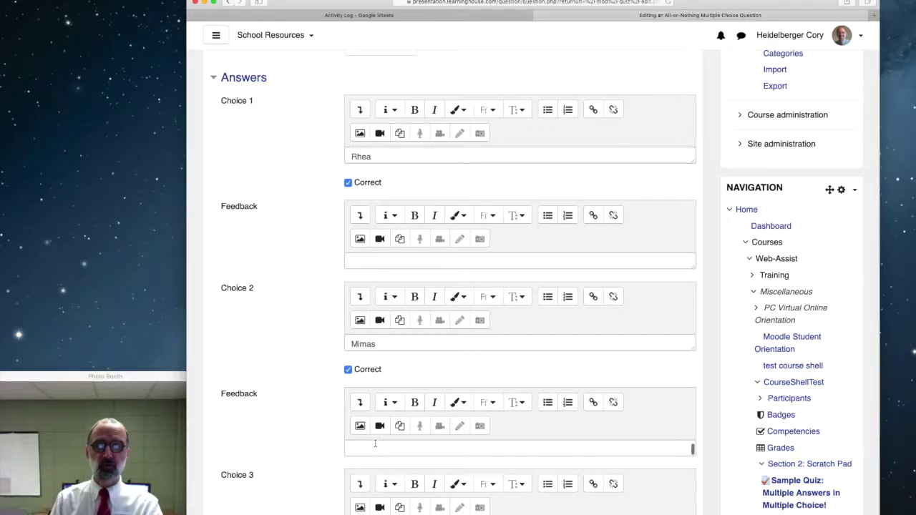
pyautogui.scroll(-5, 375, 444)
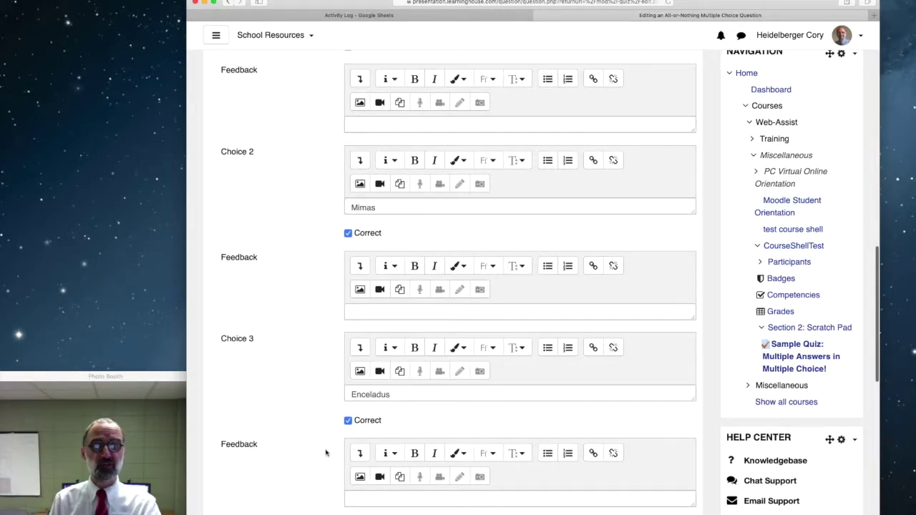
pyautogui.scroll(-5, 326, 452)
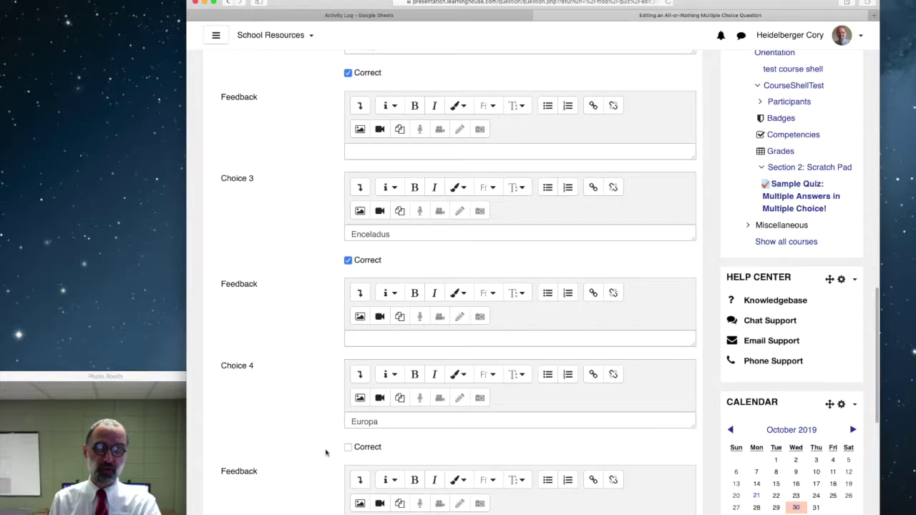
pyautogui.scroll(-12, 326, 453)
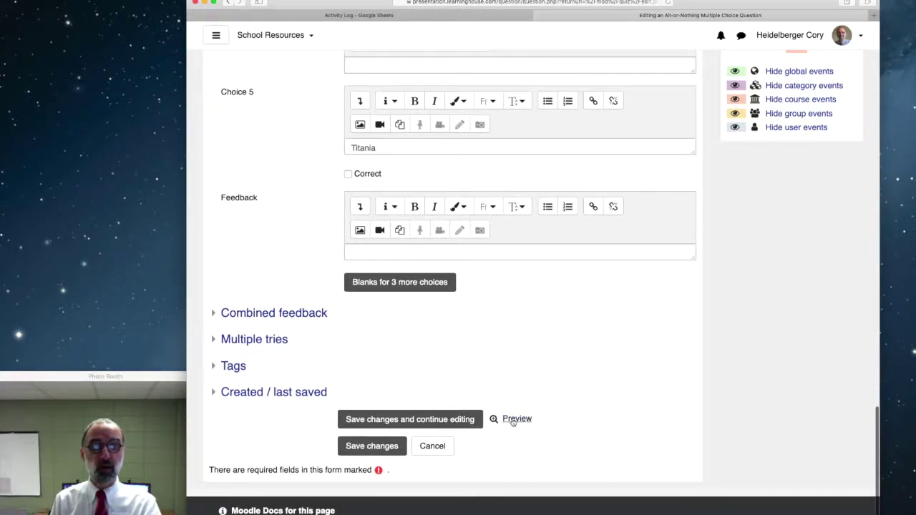
pyautogui.click(512, 419)
pyautogui.moveTo(388, 294); pyautogui.dragTo(381, 362)
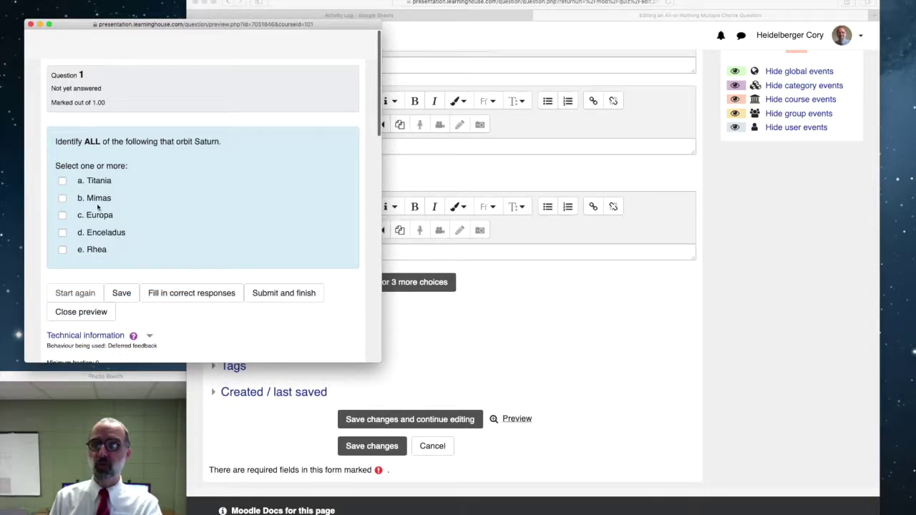
# - Test the previewed question by submitting Mimas, Enceladus and Rhea together with the wrong choice Europa
pyautogui.click(63, 198)
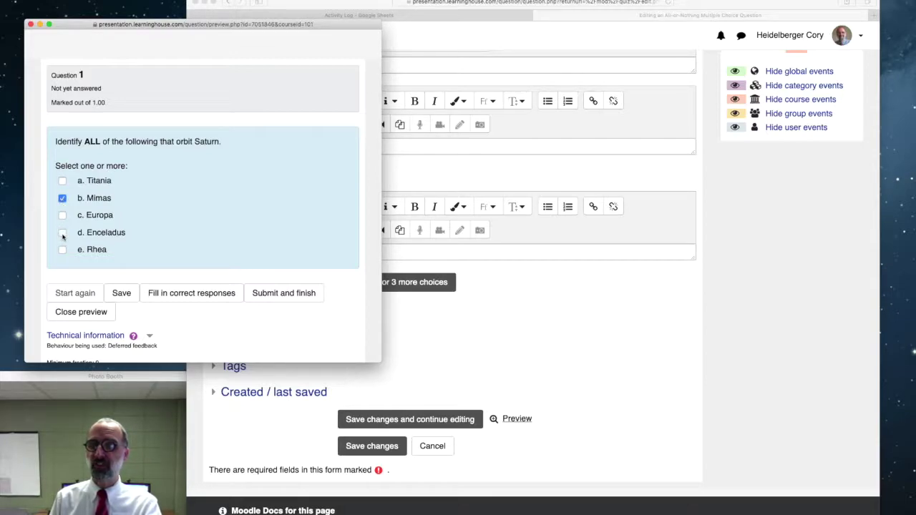
pyautogui.click(62, 233)
pyautogui.click(62, 250)
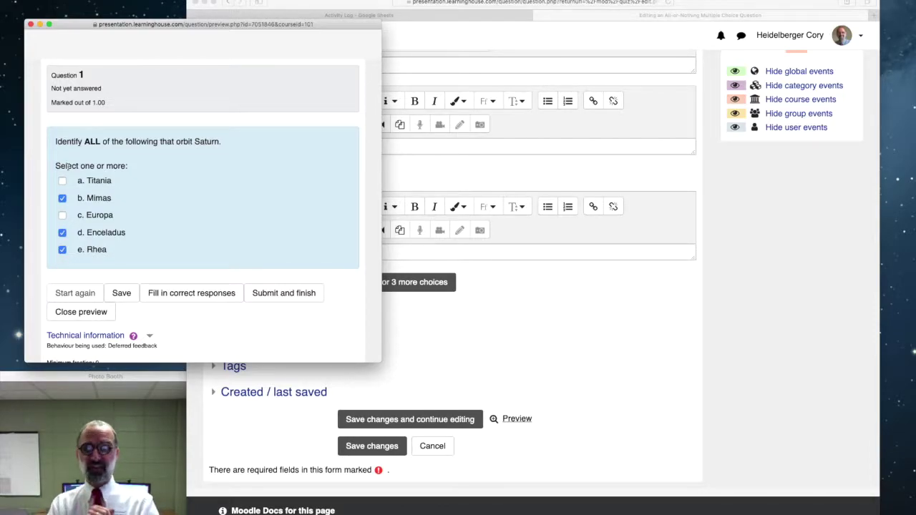
pyautogui.click(62, 217)
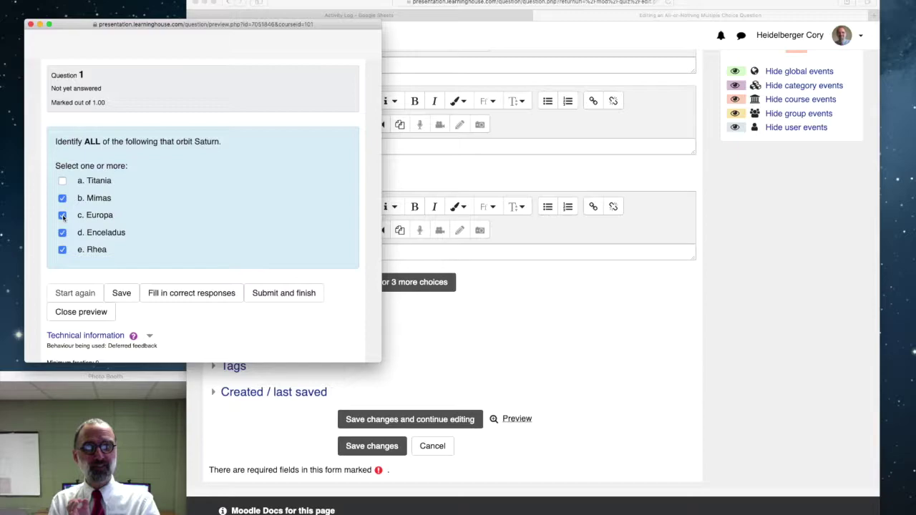
pyautogui.click(276, 295)
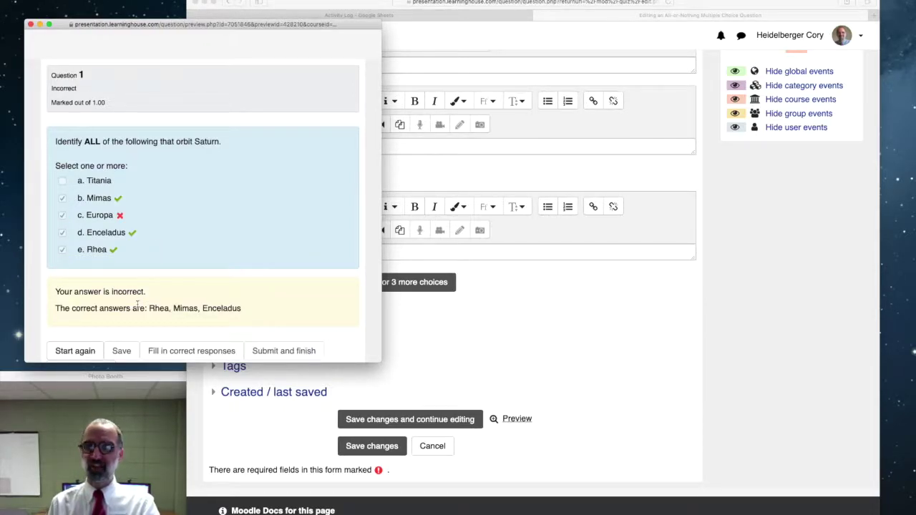
# - Restart the question preview and submit exactly the three correct choices Rhea, Mimas and Enceladus
pyautogui.click(82, 351)
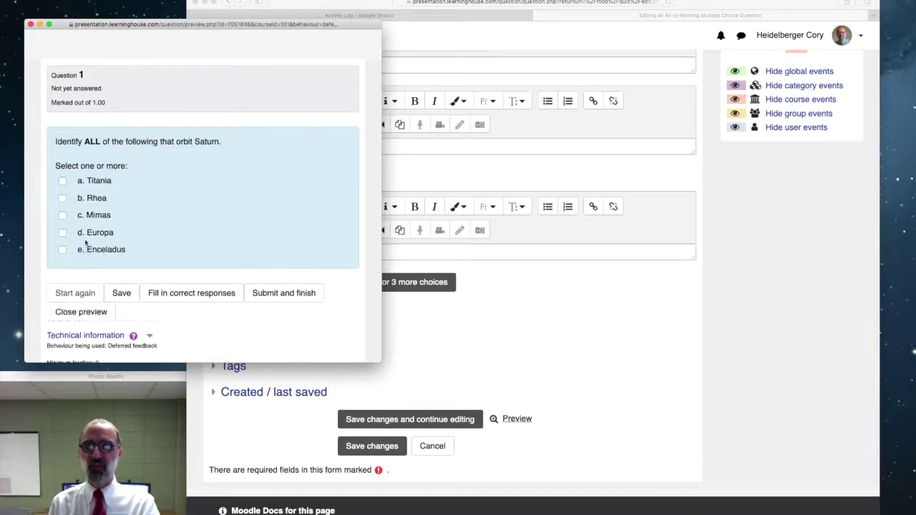
pyautogui.click(62, 199)
pyautogui.click(62, 216)
pyautogui.click(63, 249)
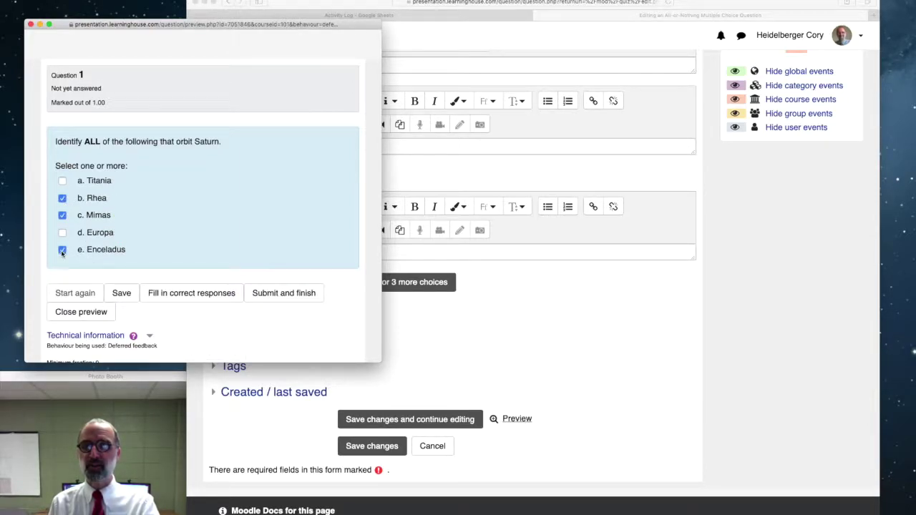
pyautogui.click(271, 300)
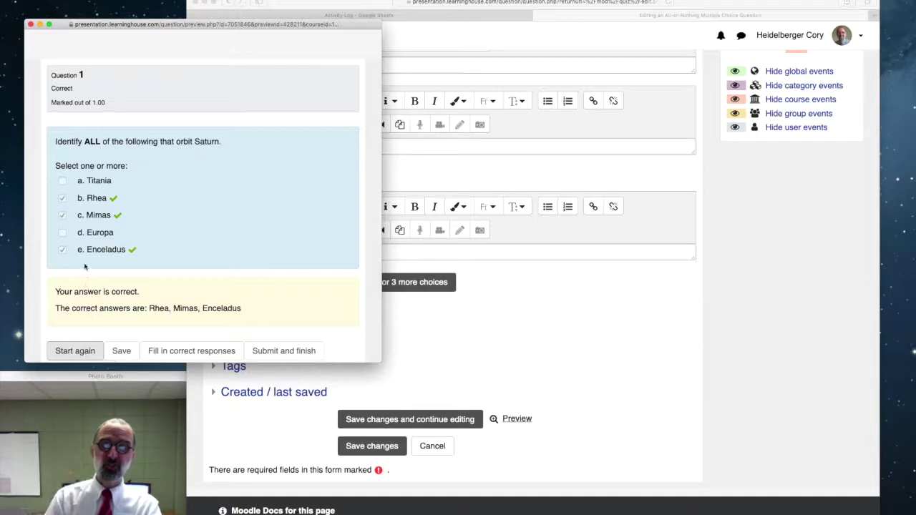
# - Retest the question in a fresh preview attempt with only Mimas and Enceladus selected, and close the preview
pyautogui.click(63, 215)
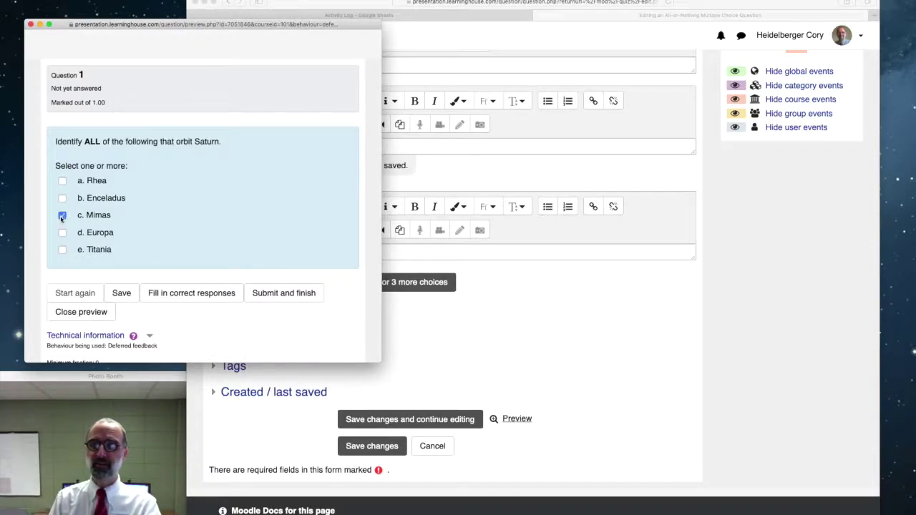
pyautogui.click(62, 200)
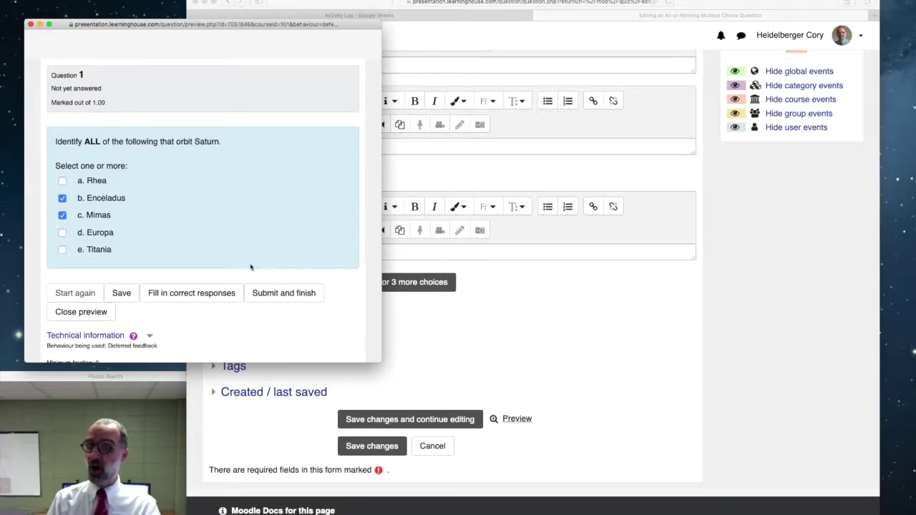
pyautogui.click(262, 301)
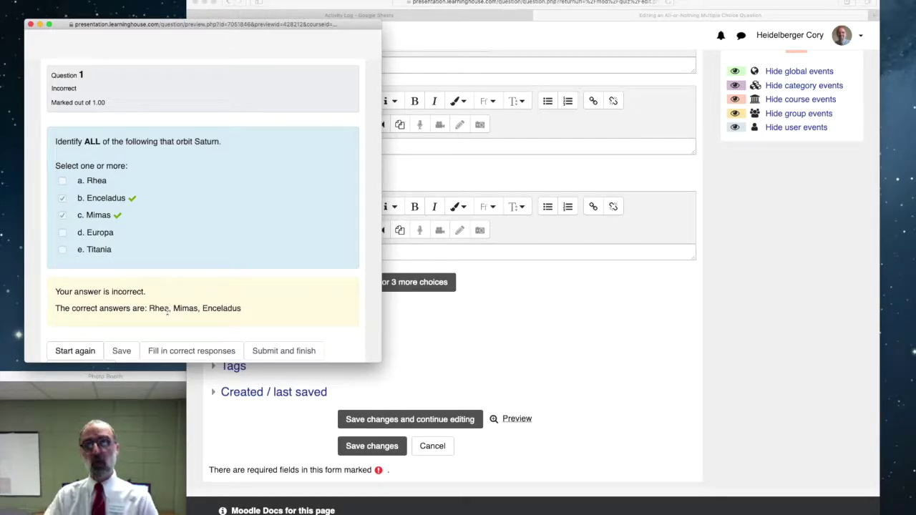
pyautogui.click(31, 26)
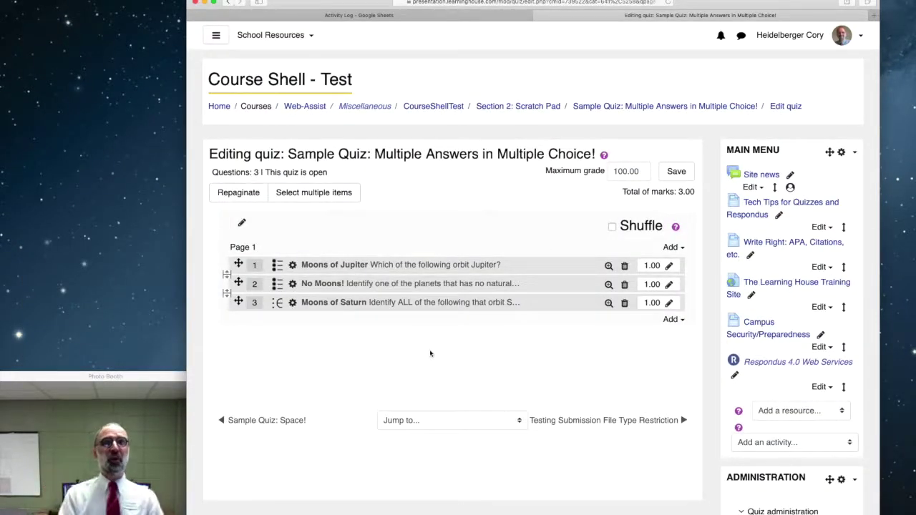